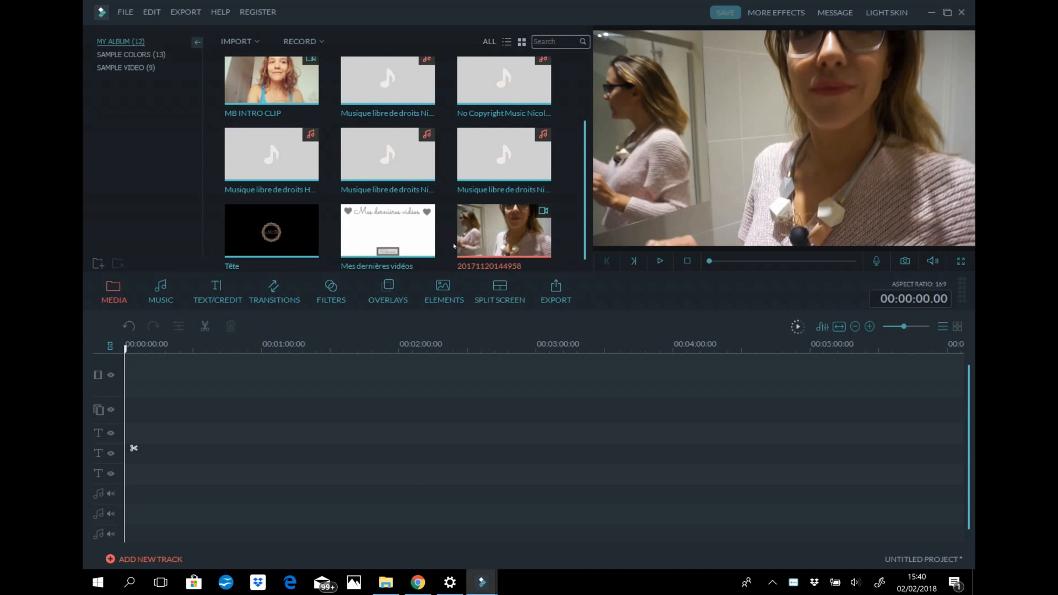
{"action": "left_click_drag", "start_coordinate": [518, 231], "coordinate": [188, 382]}
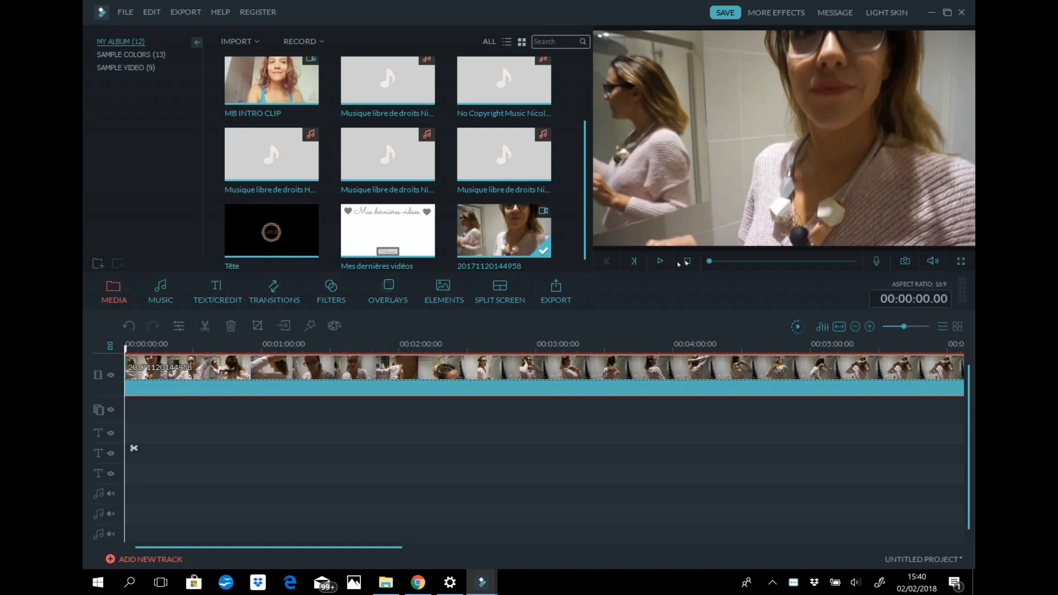
{"action": "key", "text": "space"}
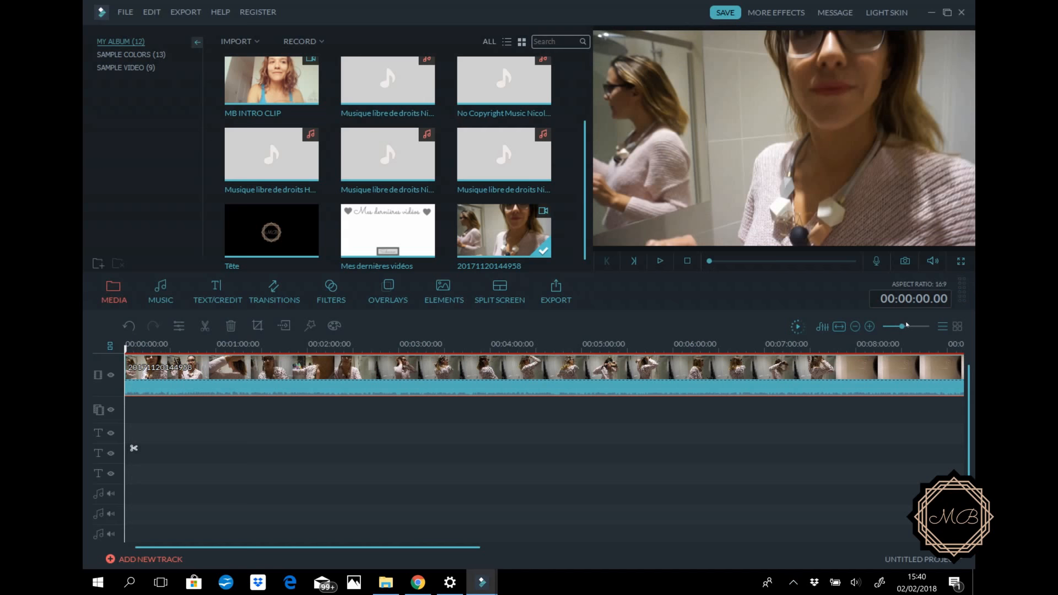
{"action": "left_click_drag", "start_coordinate": [902, 326], "coordinate": [912, 327]}
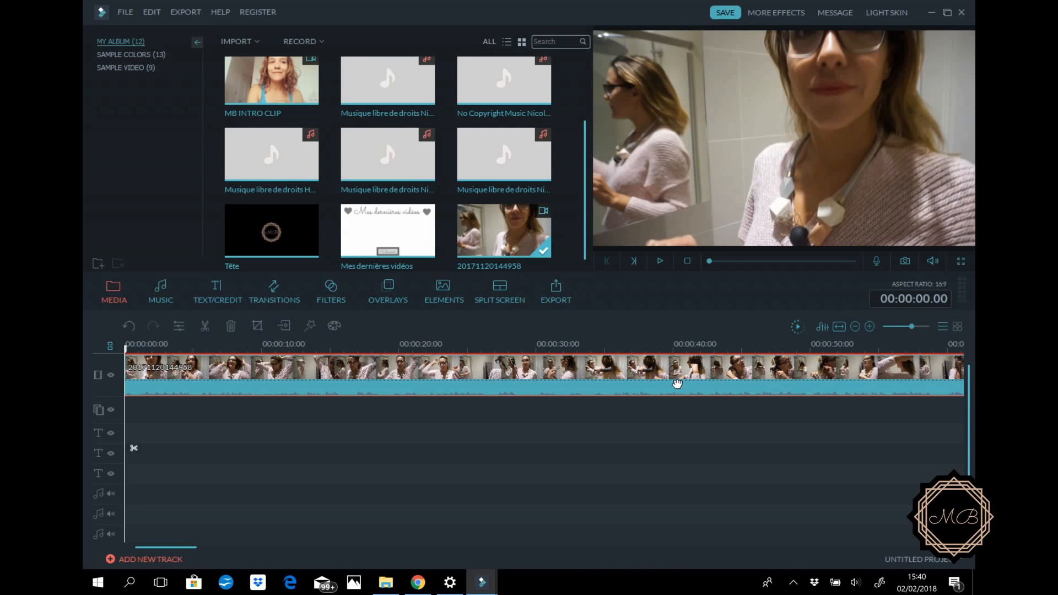
Step: Split the clip at 00:00:01.01 and delete the short opening piece
{"action": "key", "text": "space"}
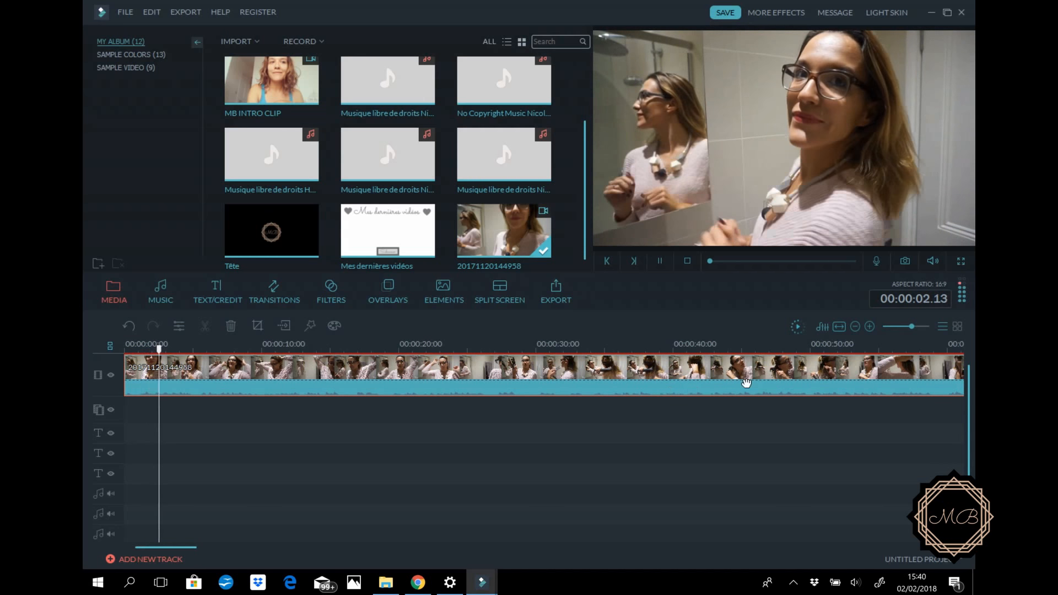
{"action": "left_click_drag", "start_coordinate": [181, 349], "coordinate": [147, 361]}
{"action": "left_click", "coordinate": [148, 448]}
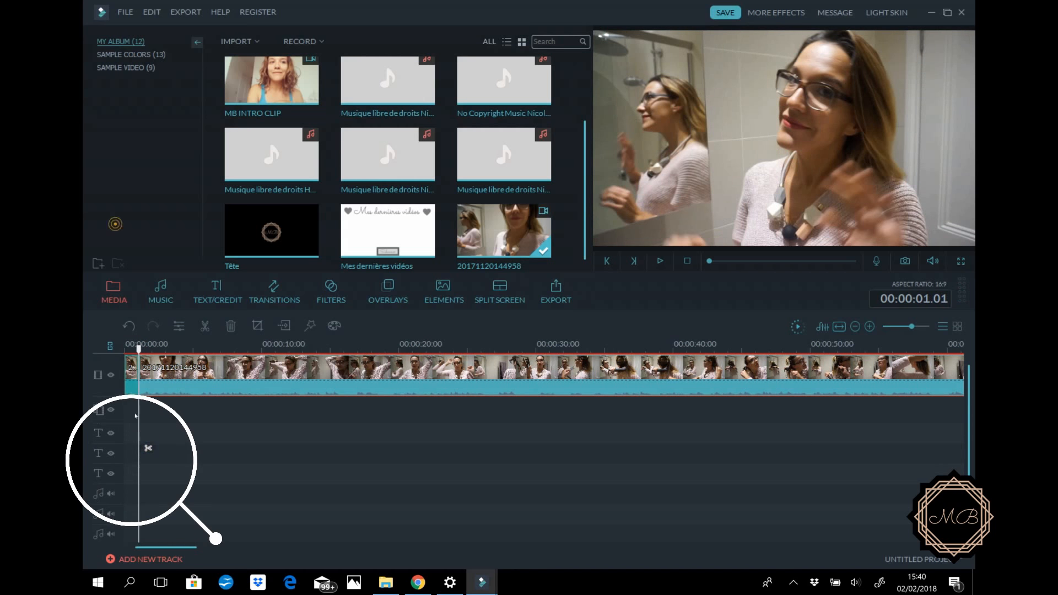
{"action": "left_click", "coordinate": [131, 385]}
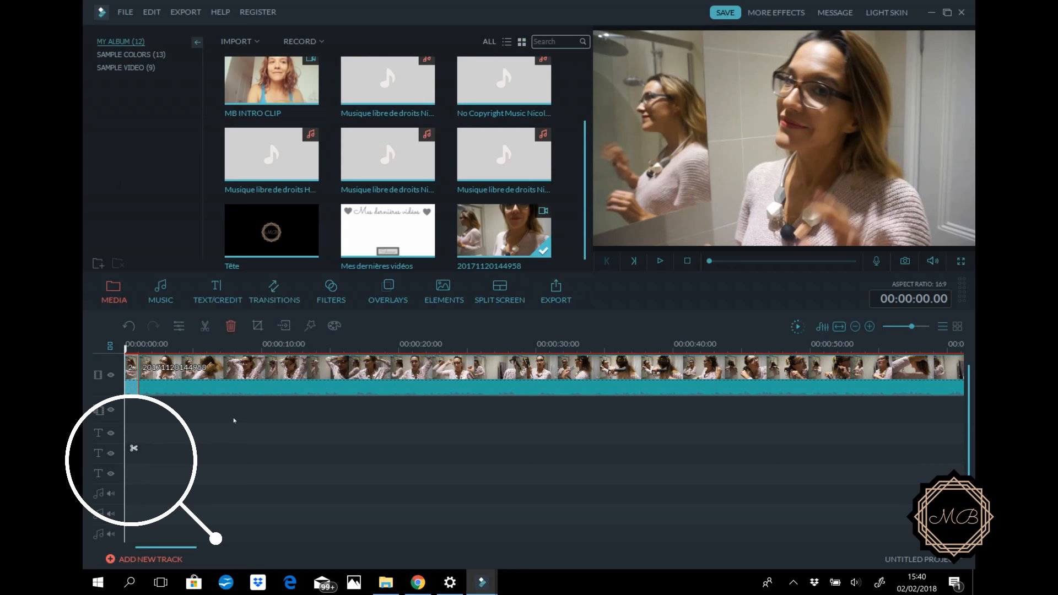
{"action": "key", "text": "Delete"}
Step: Play through the footage and split the clip at 00:00:20.19
{"action": "key", "text": "space"}
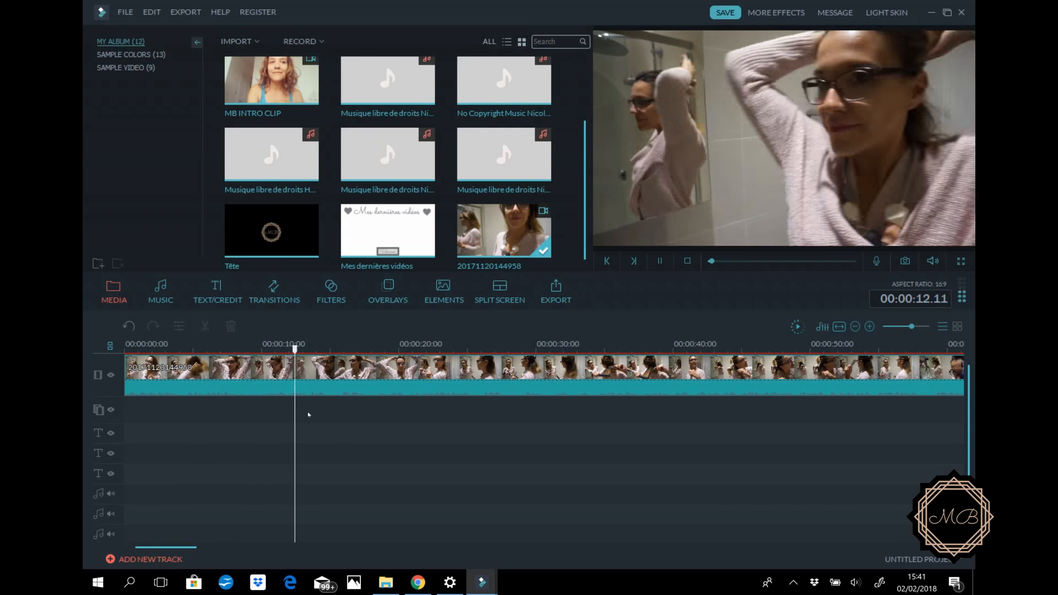
{"action": "key", "text": "space"}
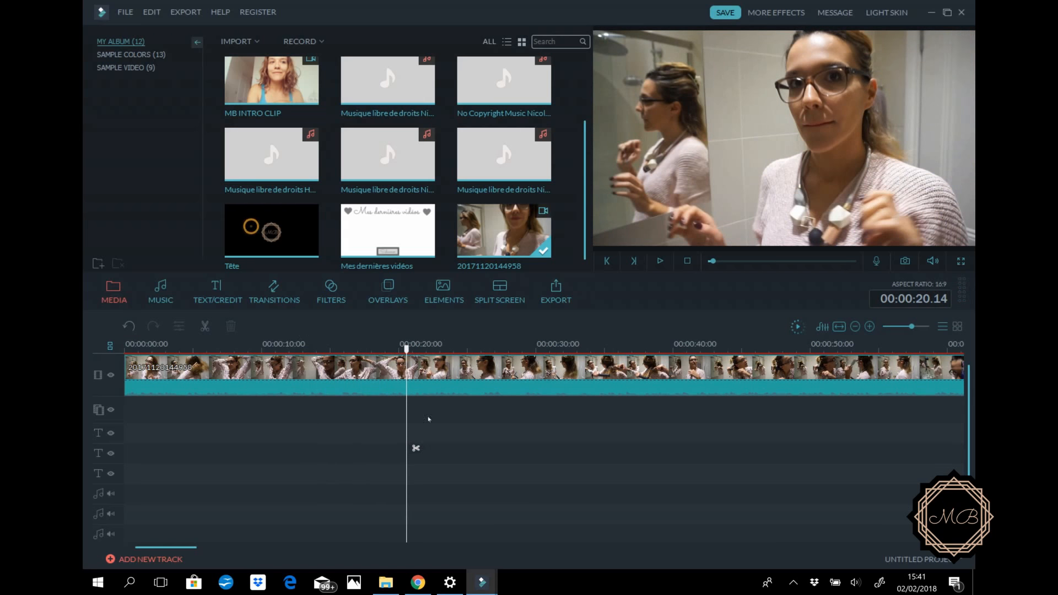
{"action": "mouse_move", "coordinate": [407, 349]}
{"action": "left_mouse_down"}
{"action": "mouse_move", "coordinate": [435, 349]}
{"action": "mouse_move", "coordinate": [405, 351]}
{"action": "left_mouse_up"}
{"action": "key", "text": "space"}
{"action": "key", "text": "space"}
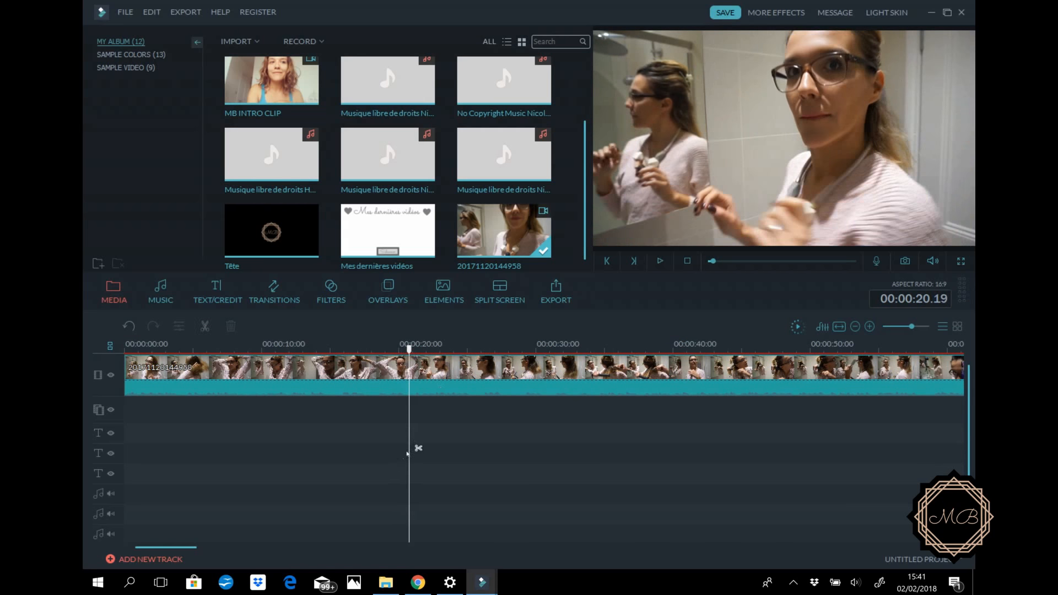
{"action": "key", "text": "ctrl+b"}
Step: Split the footage again at about 25 seconds, where the hair straightener is held up, and delete the section between the two cuts
{"action": "left_click_drag", "start_coordinate": [409, 348], "coordinate": [452, 354]}
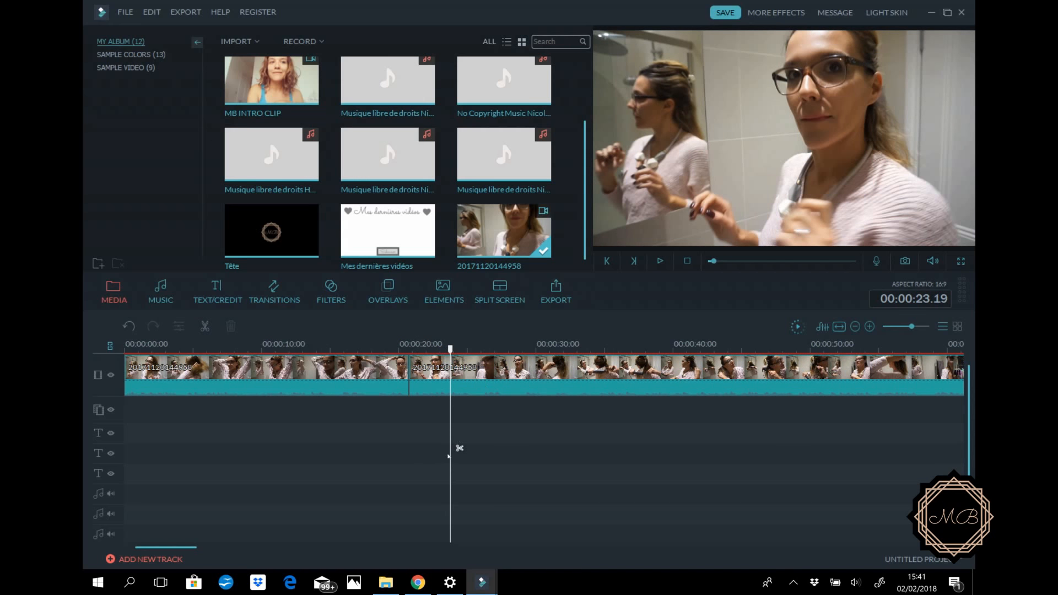
{"action": "left_click", "coordinate": [659, 262]}
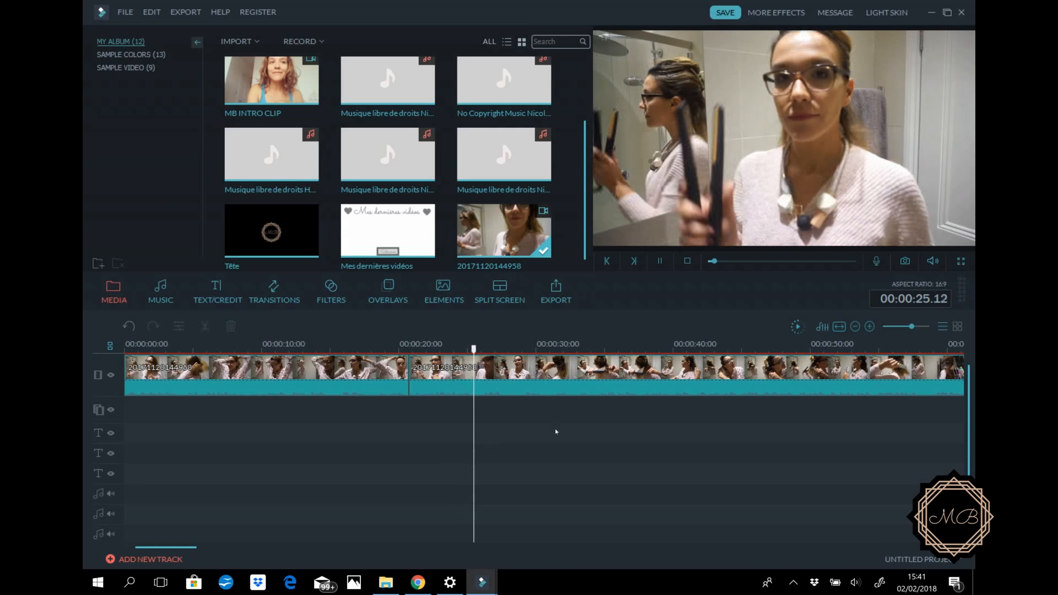
{"action": "left_click", "coordinate": [486, 448]}
{"action": "left_click", "coordinate": [427, 388]}
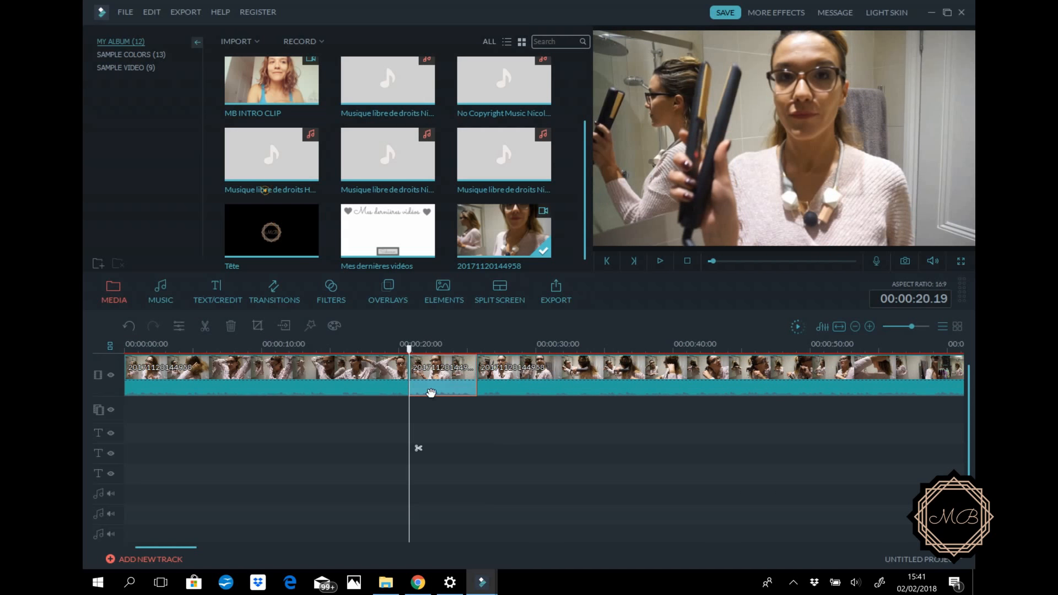
{"action": "key", "text": "Delete"}
Step: Lower the audio volume of the first clip on the timeline
{"action": "double_click", "coordinate": [344, 376]}
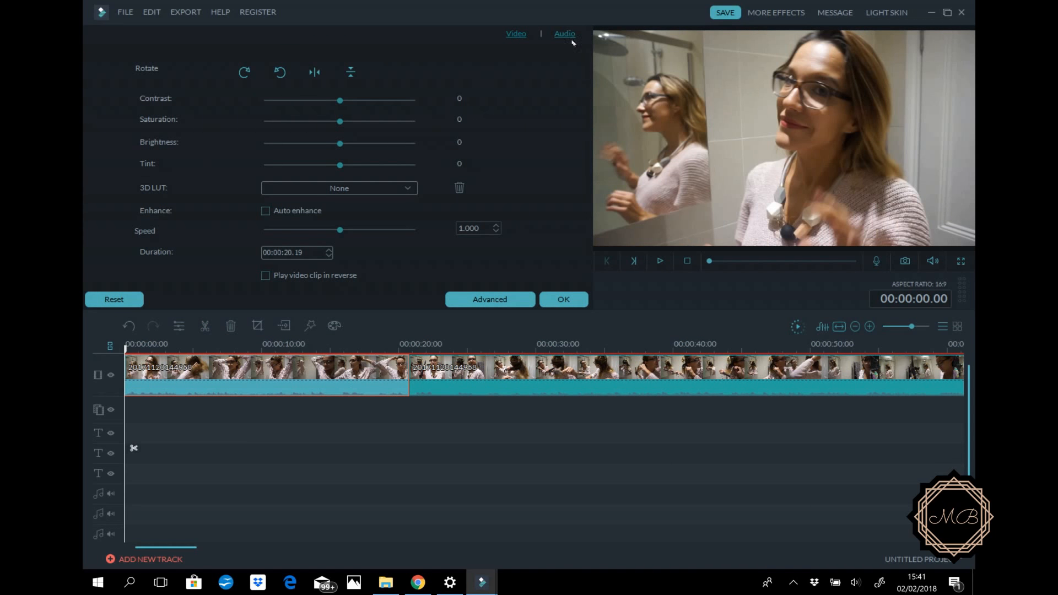
{"action": "left_click", "coordinate": [564, 34]}
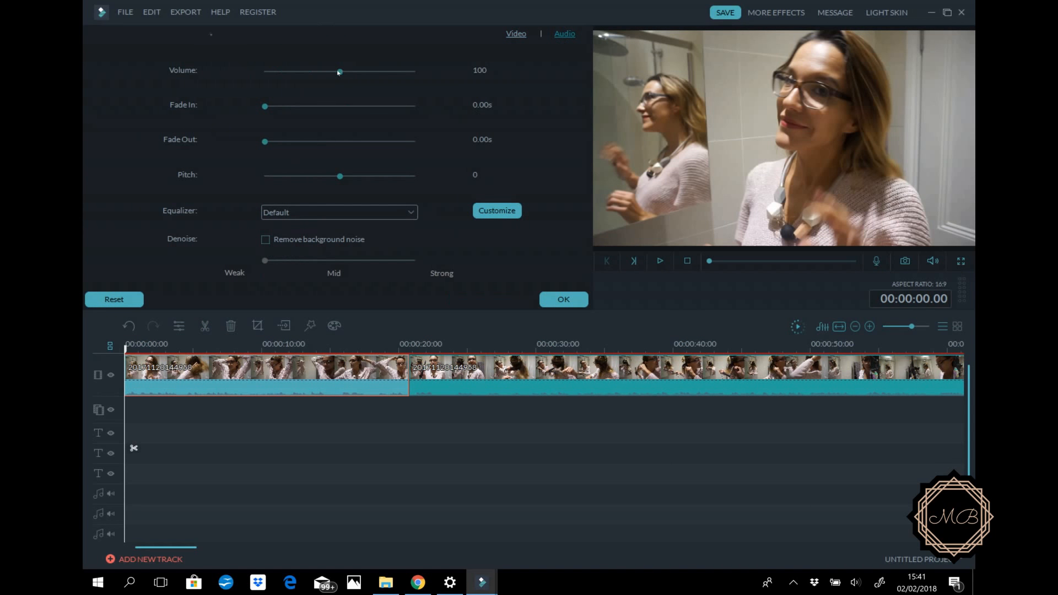
{"action": "left_click", "coordinate": [563, 299]}
Step: Set the second clip's audio volume to 0
{"action": "left_click", "coordinate": [470, 391]}
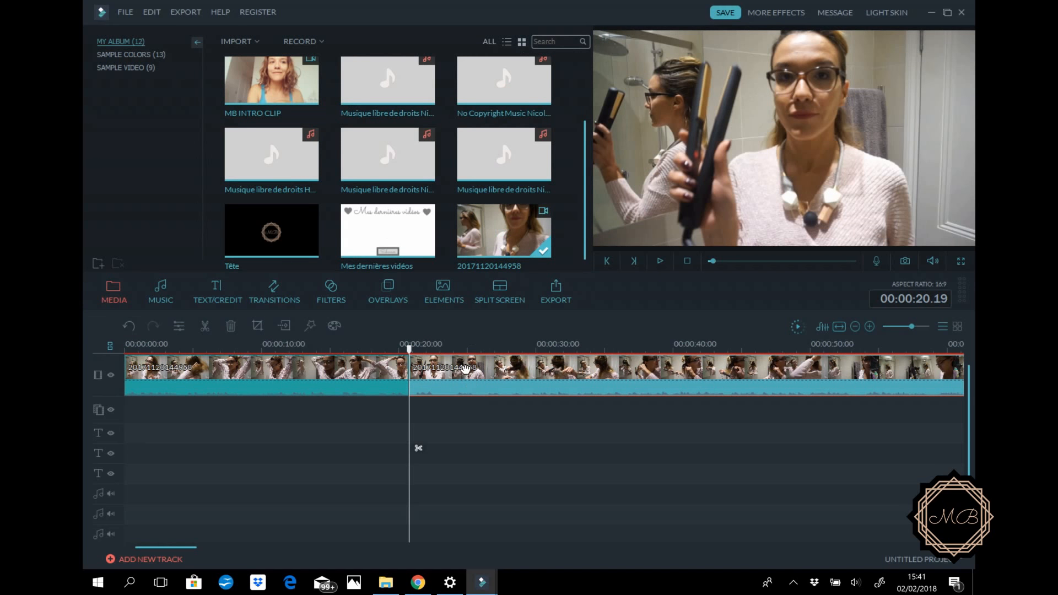
{"action": "double_click", "coordinate": [466, 369]}
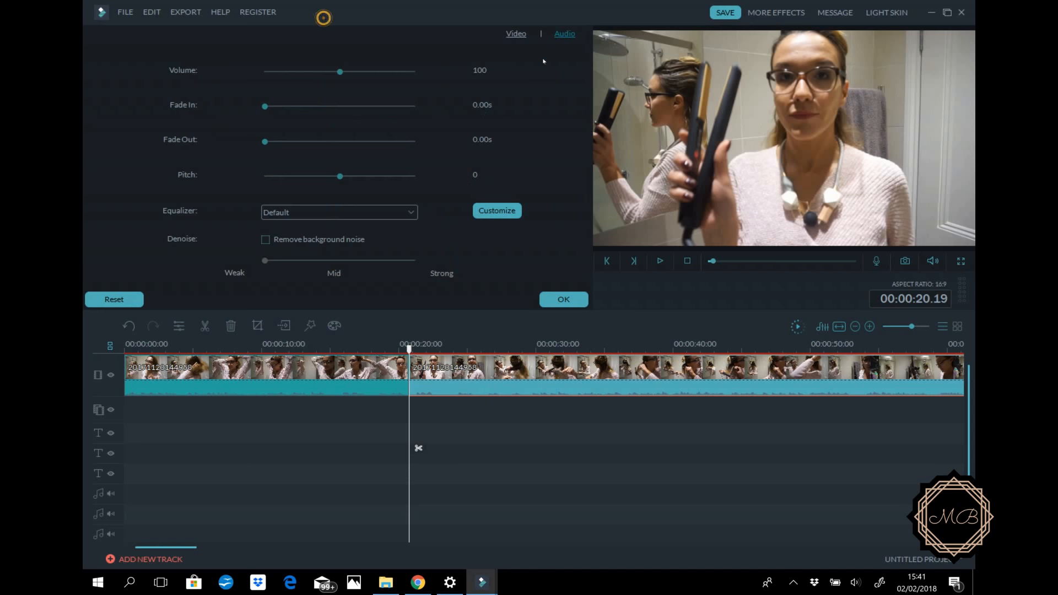
{"action": "left_click", "coordinate": [516, 33]}
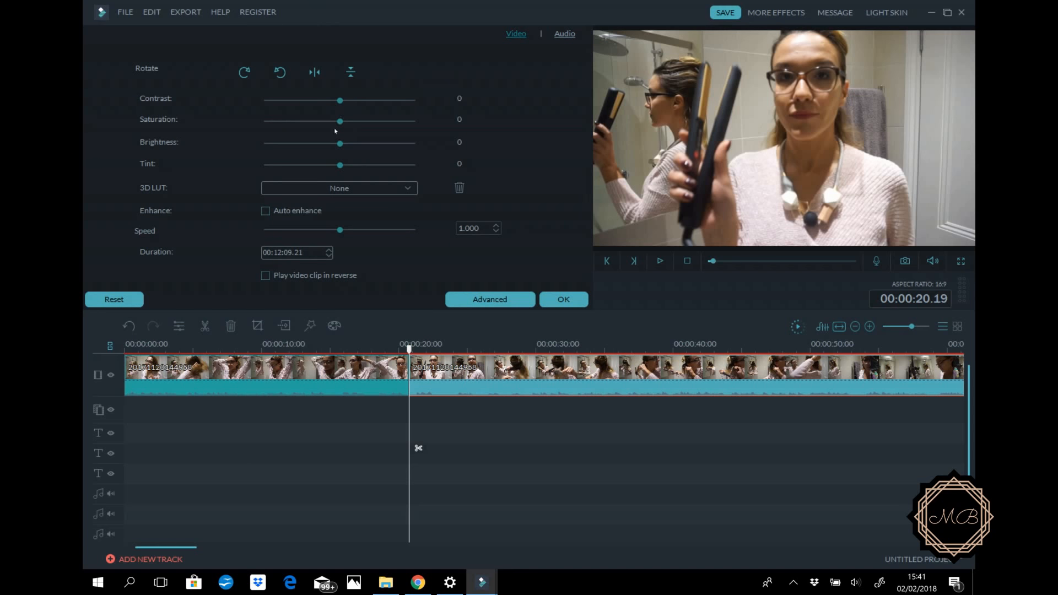
{"action": "left_click", "coordinate": [564, 34]}
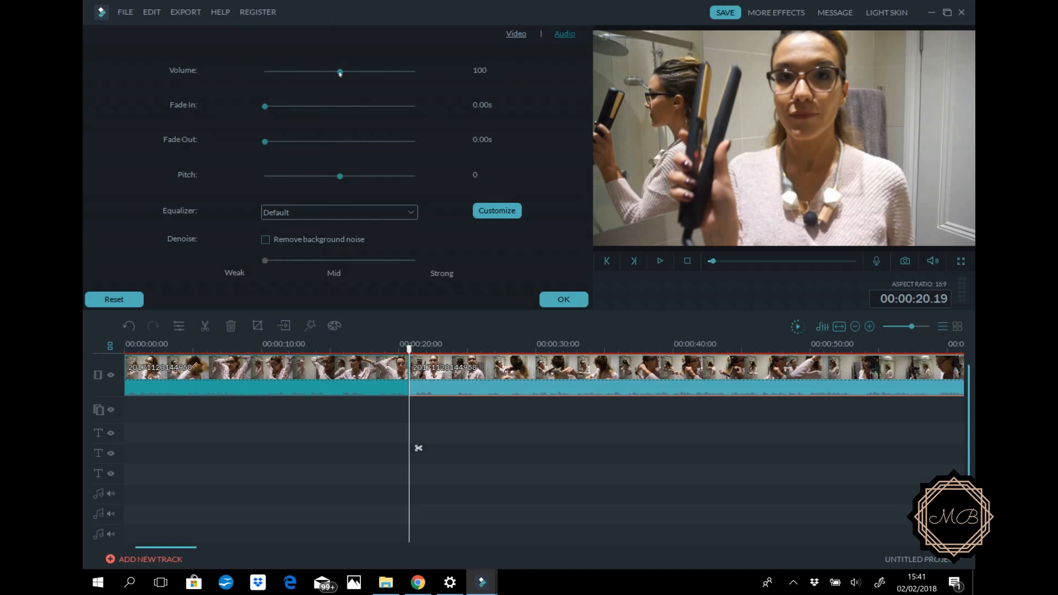
{"action": "left_click", "coordinate": [563, 299]}
Step: Increase the playback speed of the second clip
{"action": "left_click", "coordinate": [512, 346]}
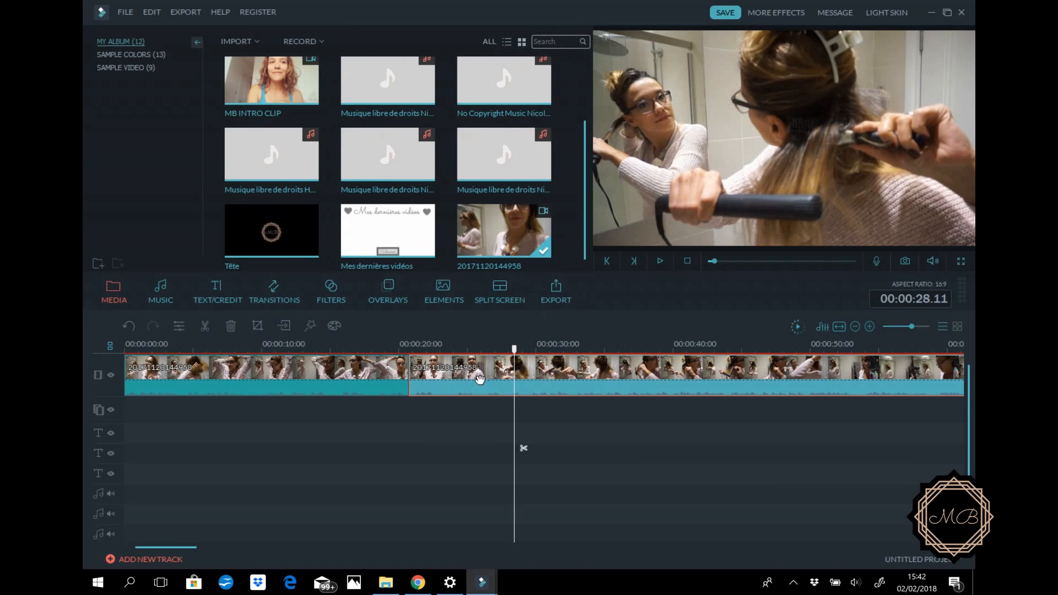
{"action": "double_click", "coordinate": [480, 379]}
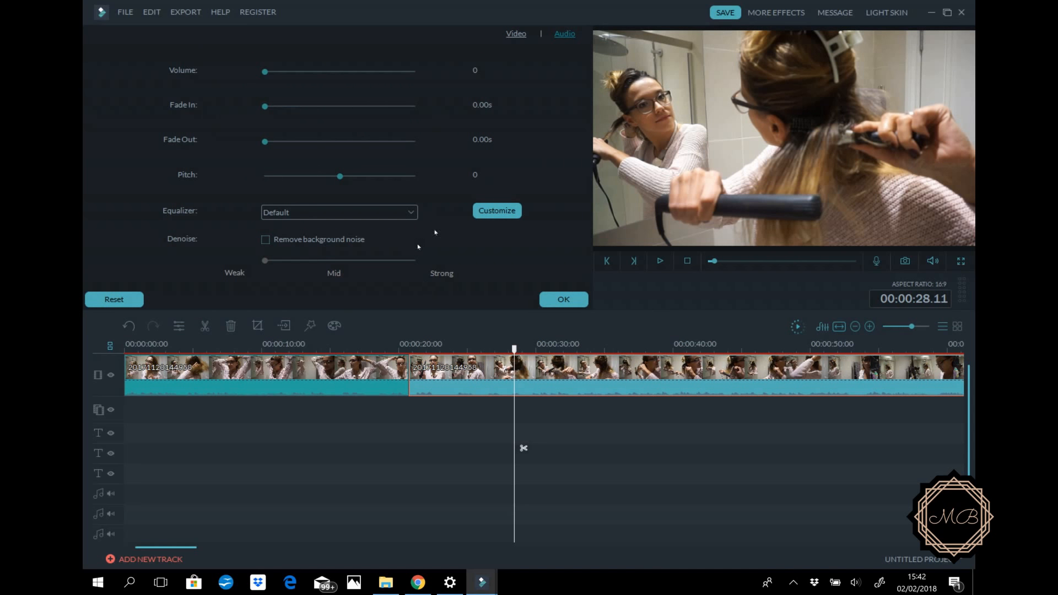
{"action": "left_click", "coordinate": [521, 37]}
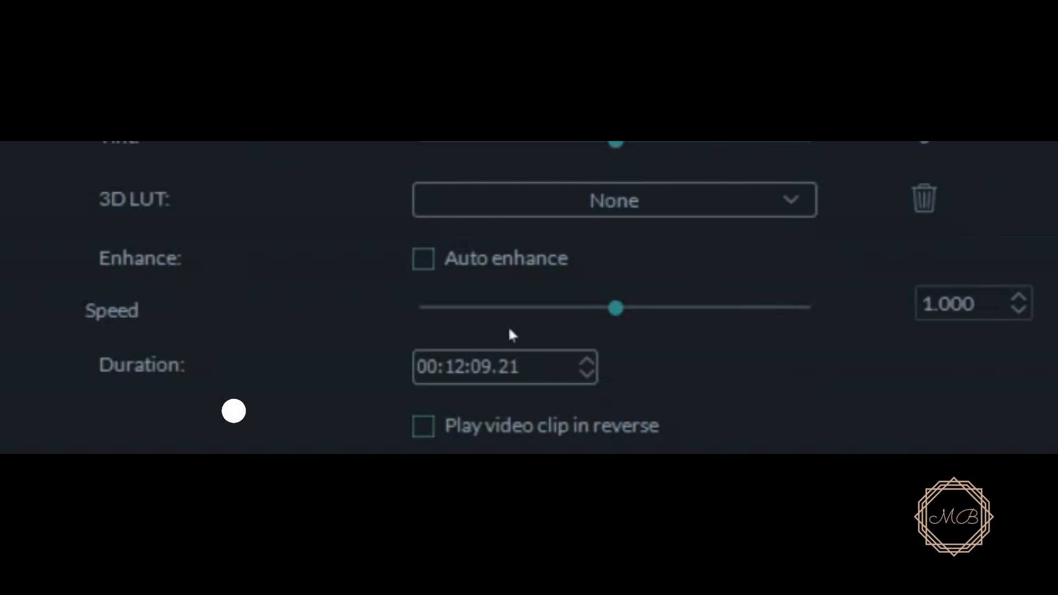
{"action": "left_click_drag", "start_coordinate": [618, 307], "coordinate": [644, 309]}
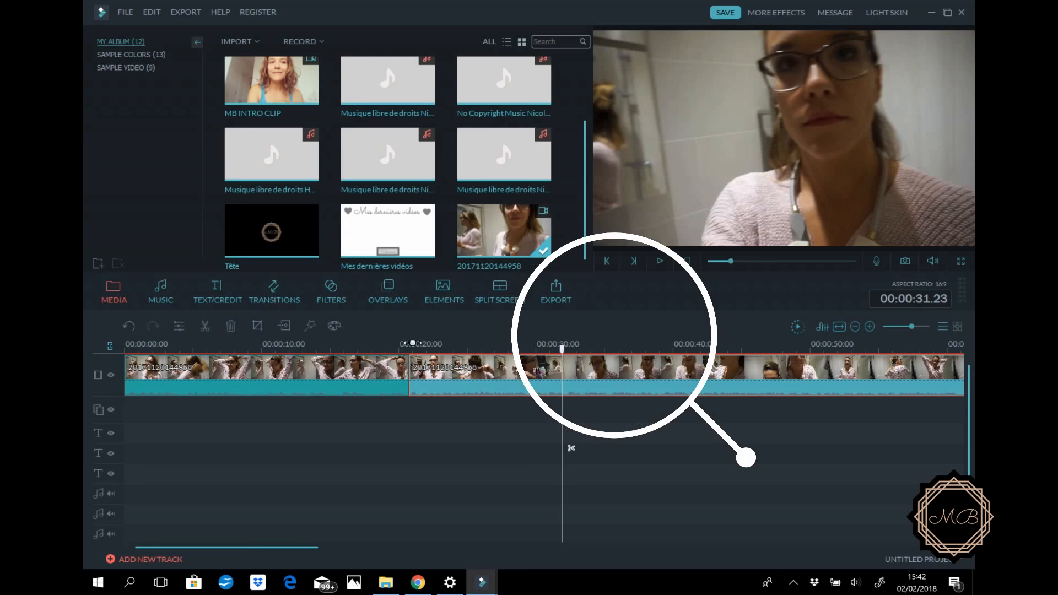
Step: Set the first clip's playback speed to about 1.9
{"action": "double_click", "coordinate": [303, 395]}
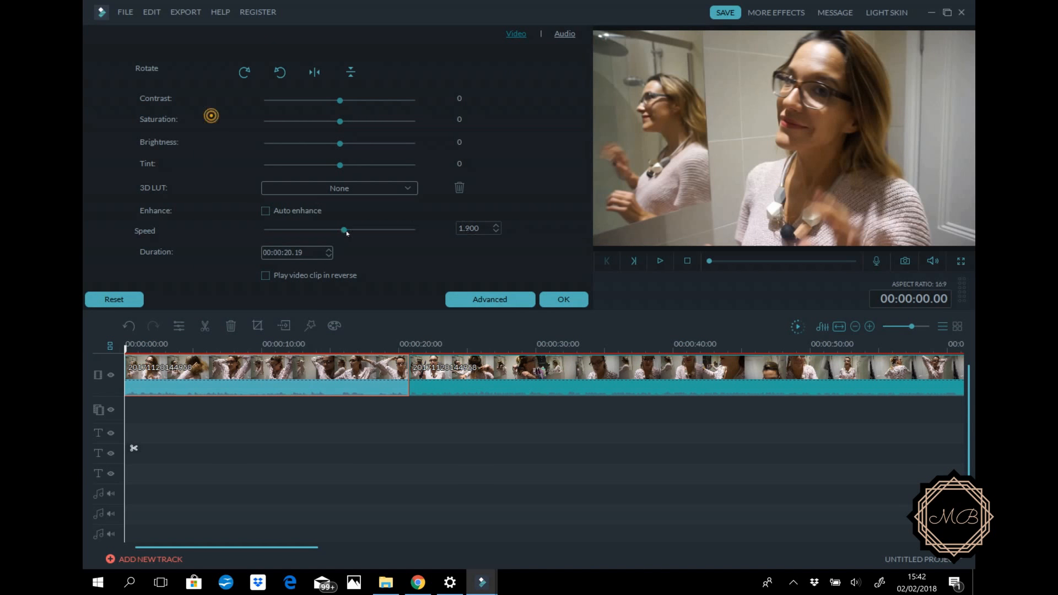
{"action": "left_click_drag", "start_coordinate": [347, 233], "coordinate": [350, 234]}
{"action": "left_click", "coordinate": [564, 299]}
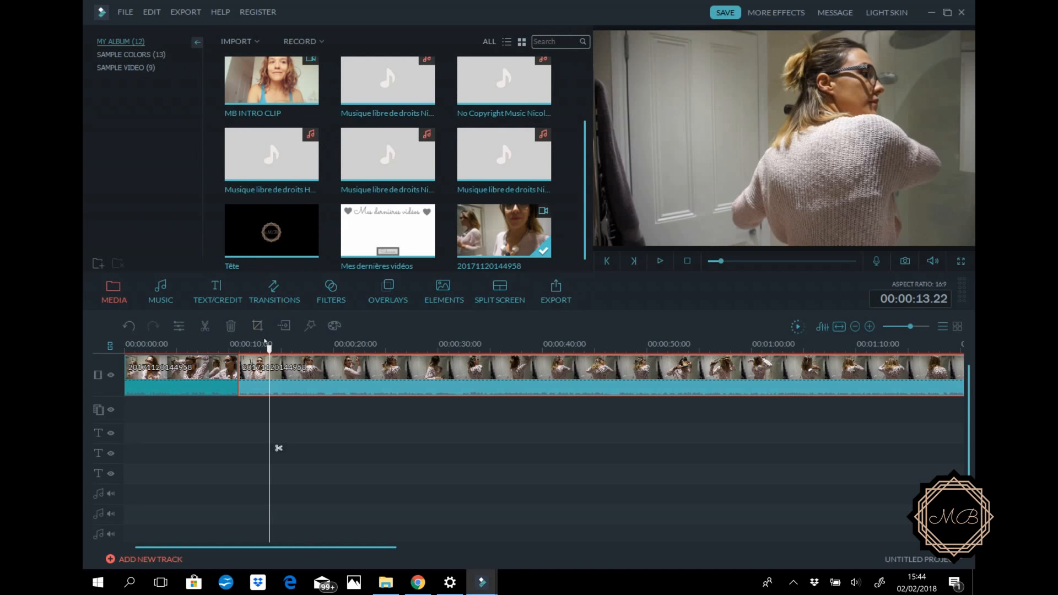
Step: Crop the second clip manually to about 1397 × 863, framing the woman and trimming the dark edges, and play the result
{"action": "left_click", "coordinate": [261, 332]}
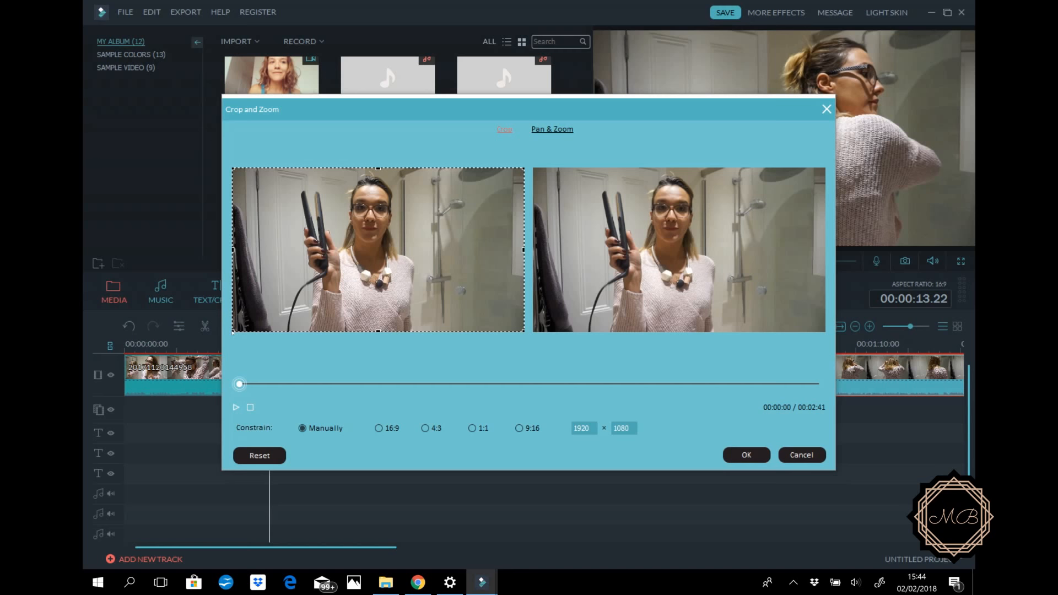
{"action": "left_click_drag", "start_coordinate": [225, 322], "coordinate": [273, 312]}
{"action": "left_click_drag", "start_coordinate": [355, 285], "coordinate": [328, 288]}
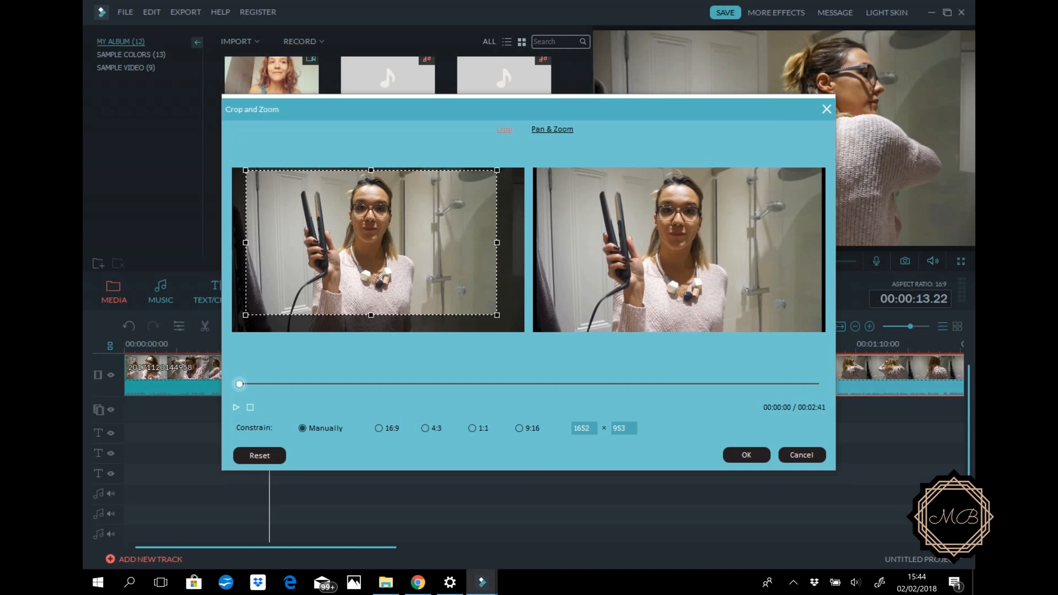
{"action": "left_click_drag", "start_coordinate": [244, 313], "coordinate": [275, 300]}
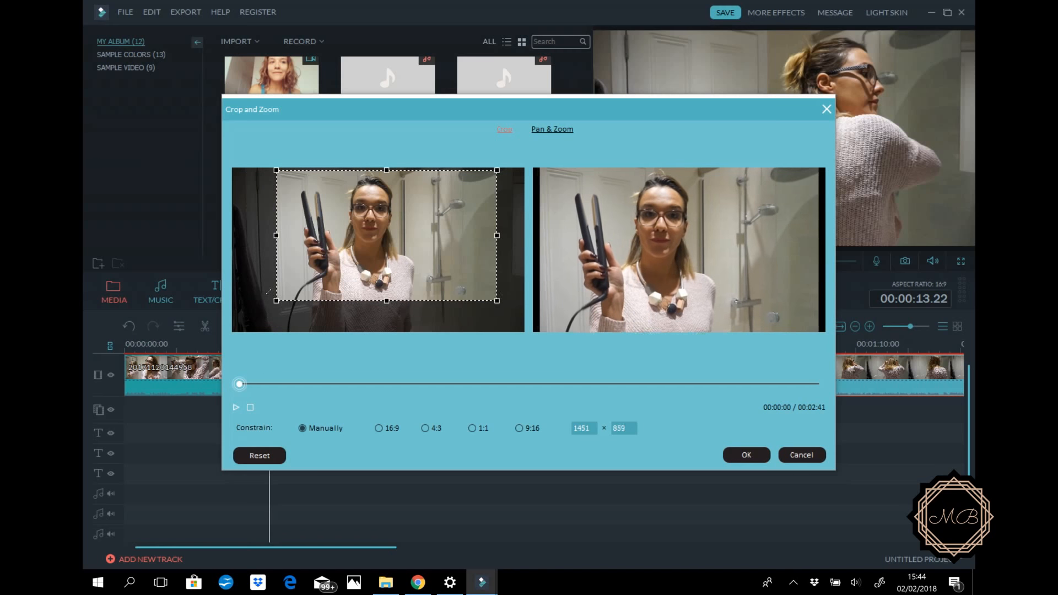
{"action": "left_click_drag", "start_coordinate": [385, 273], "coordinate": [364, 273]}
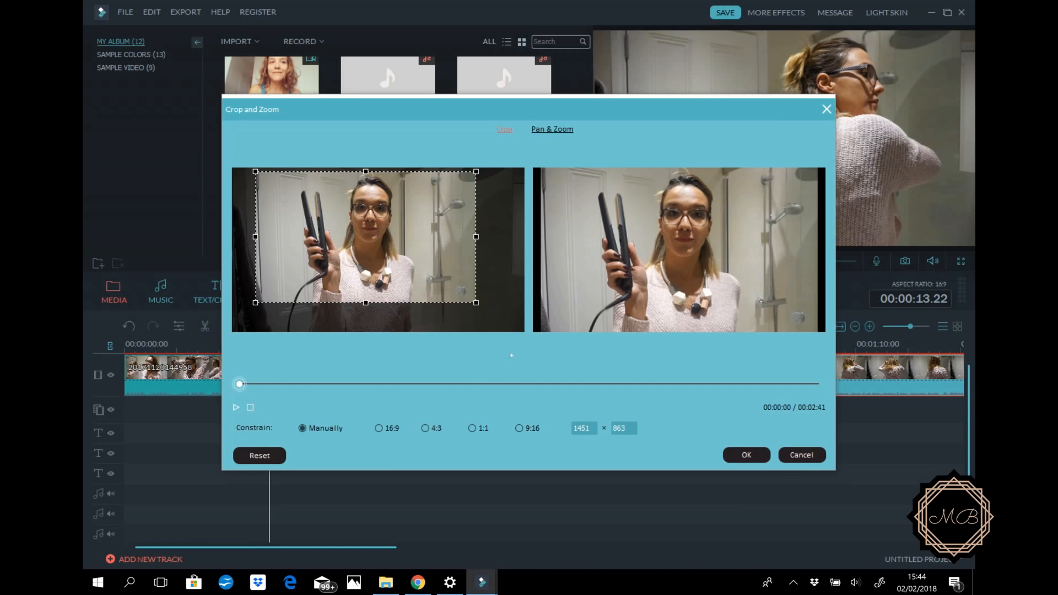
{"action": "left_click_drag", "start_coordinate": [463, 233], "coordinate": [456, 234]}
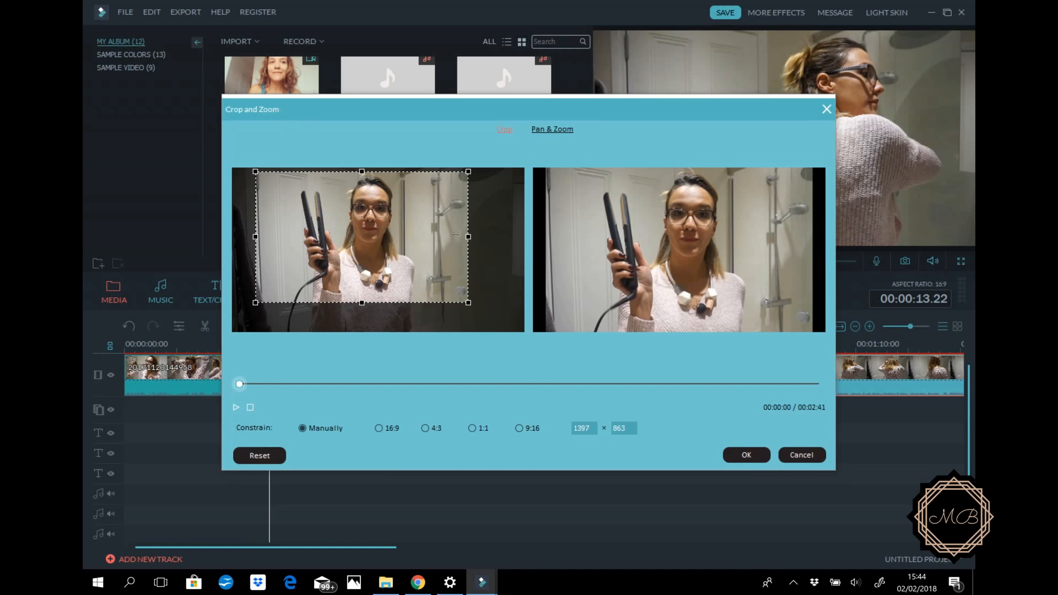
{"action": "left_click_drag", "start_coordinate": [268, 245], "coordinate": [269, 245]}
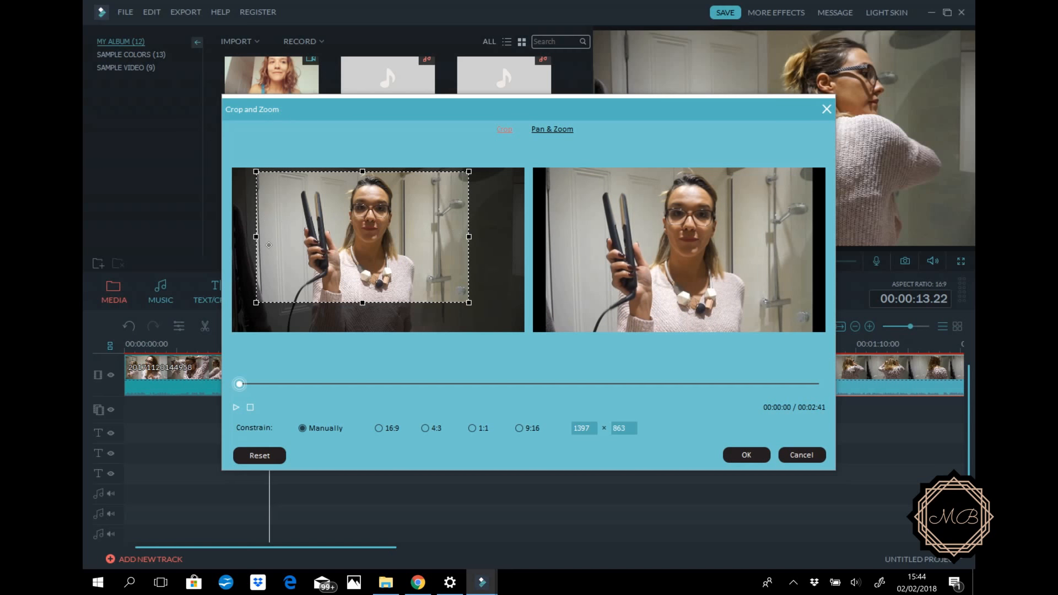
{"action": "left_click", "coordinate": [747, 454]}
{"action": "key", "text": "space"}
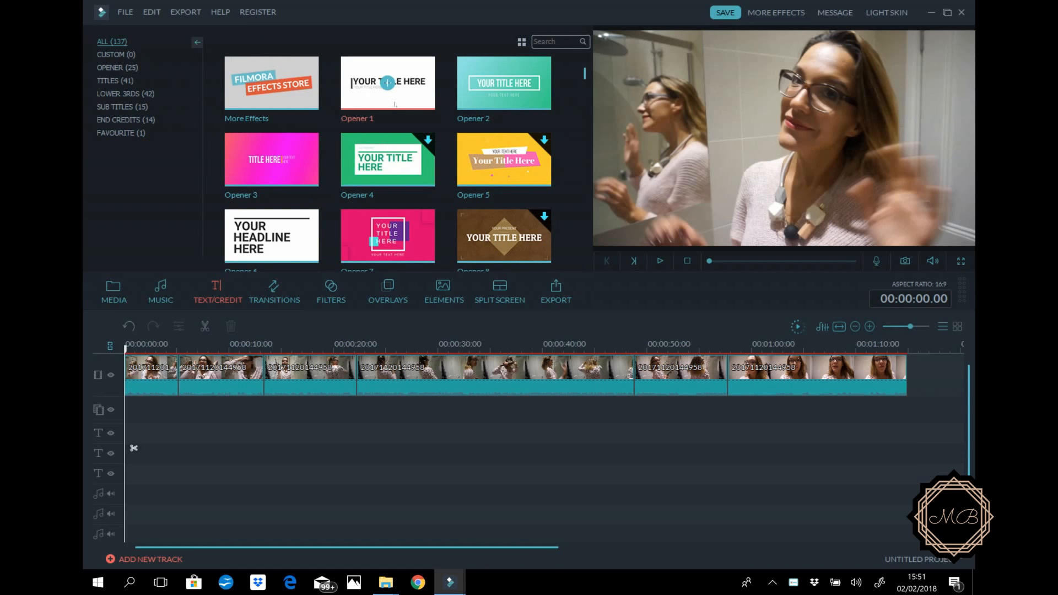
Step: Preview the Opener 1 and Opener 3 title templates from the Opener category
{"action": "left_click", "coordinate": [111, 66]}
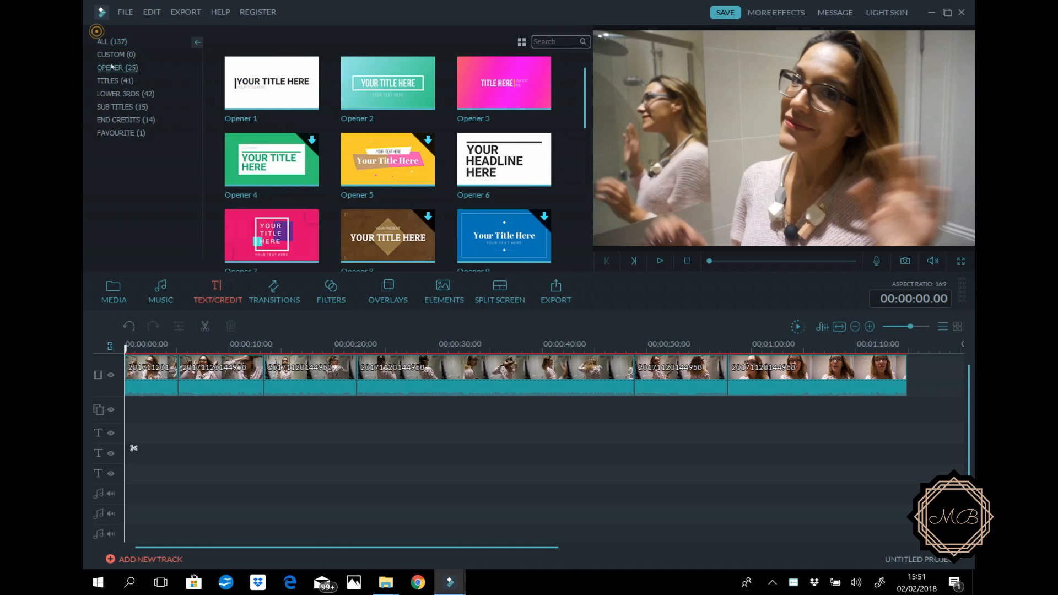
{"action": "left_click", "coordinate": [298, 95]}
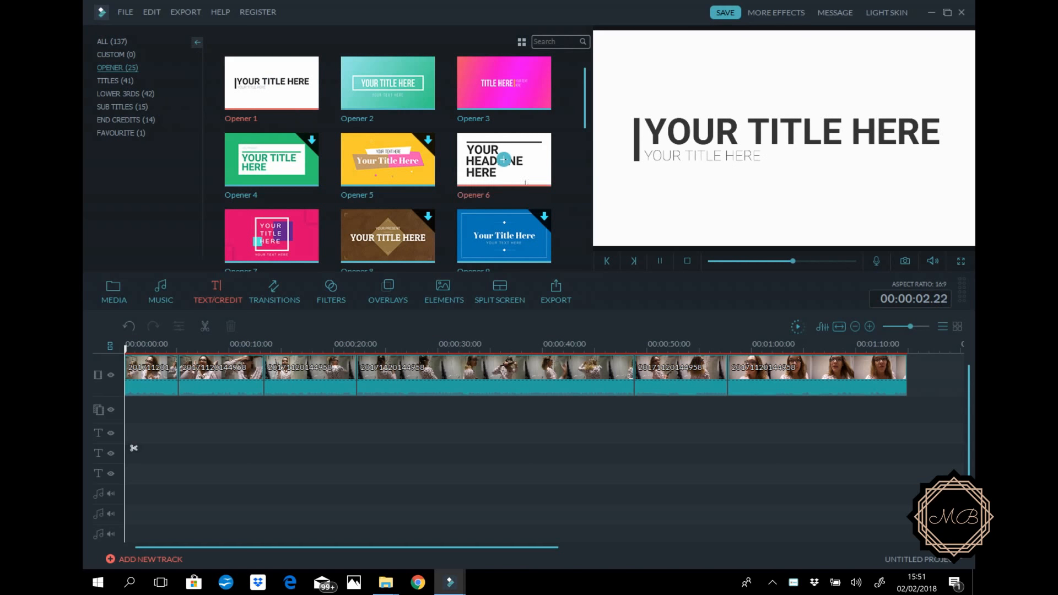
{"action": "left_click", "coordinate": [532, 90]}
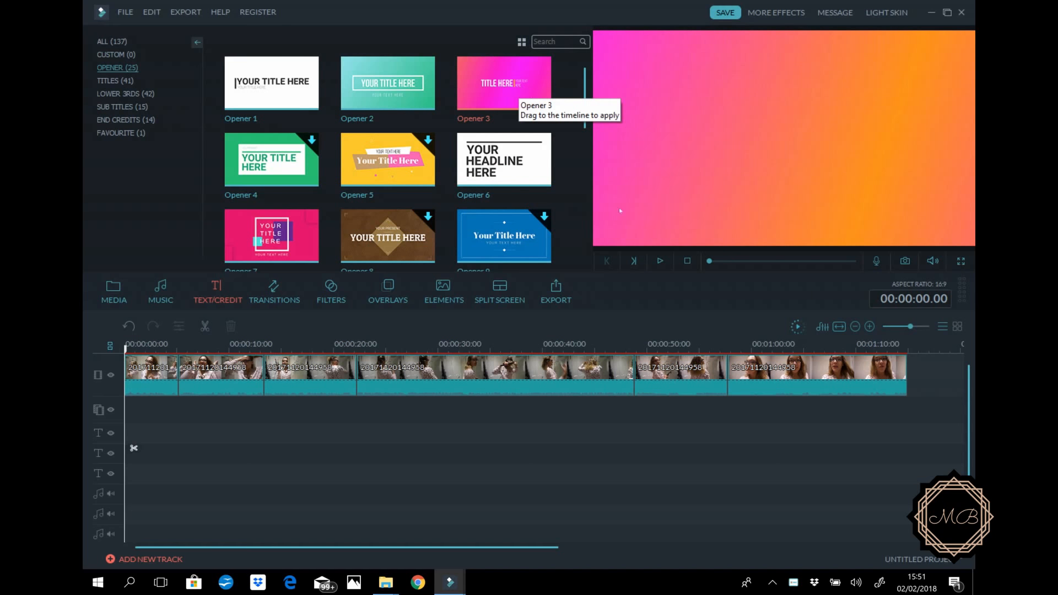
{"action": "left_click", "coordinate": [660, 262]}
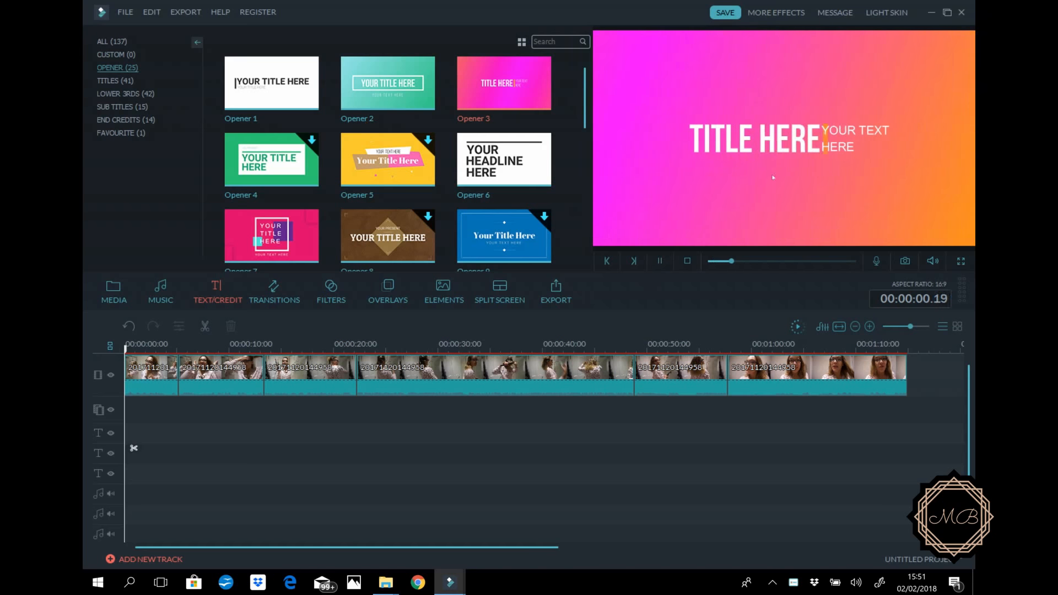
Step: Browse further opener templates and preview Opener 12
{"action": "scroll", "coordinate": [387, 198], "scroll_direction": "down", "scroll_amount": 2}
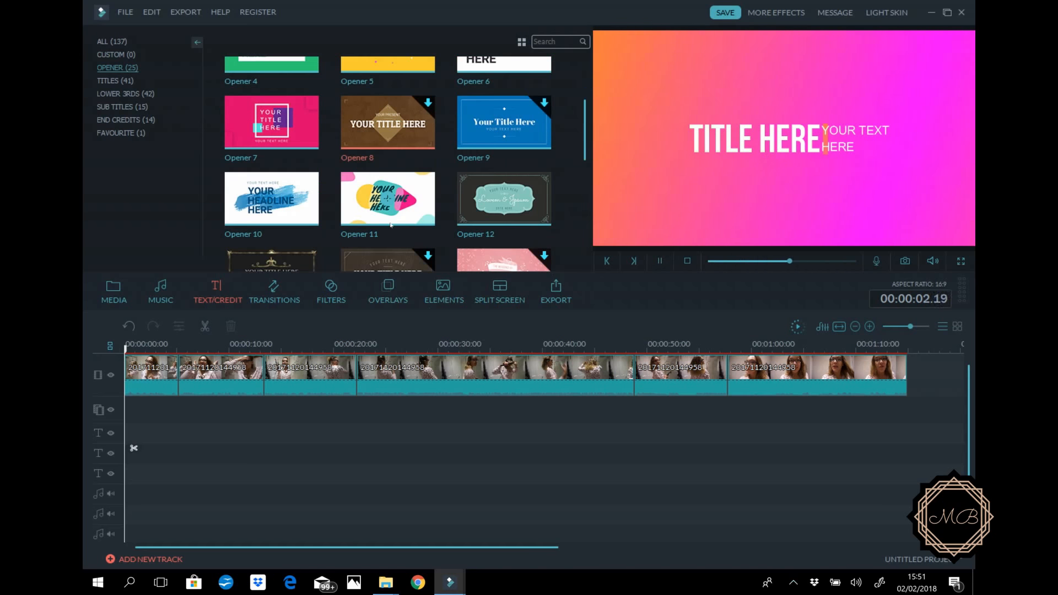
{"action": "left_click", "coordinate": [532, 206]}
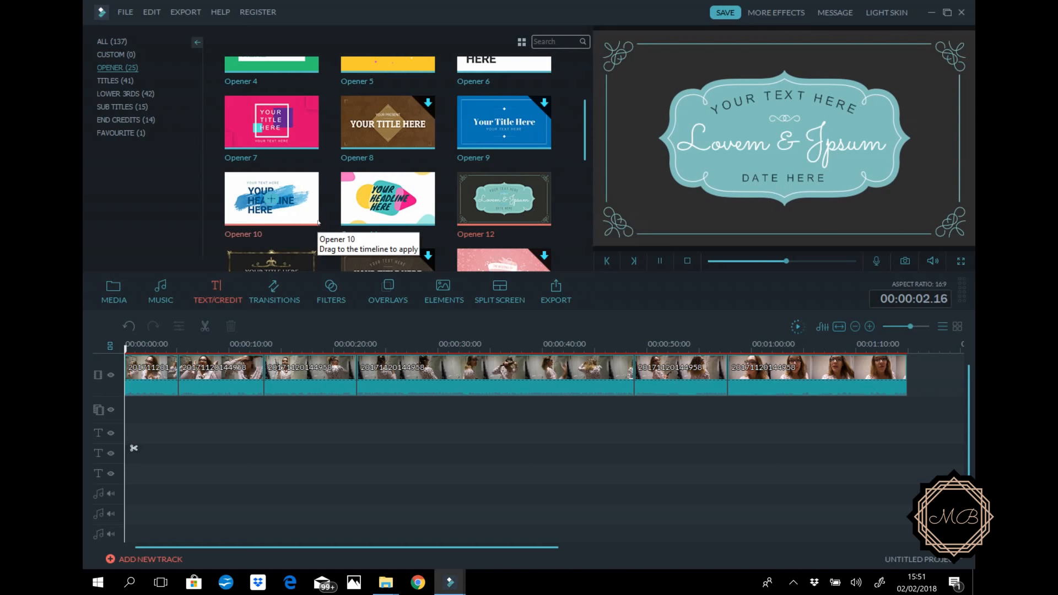
{"action": "scroll", "coordinate": [271, 199], "scroll_direction": "down", "scroll_amount": 2}
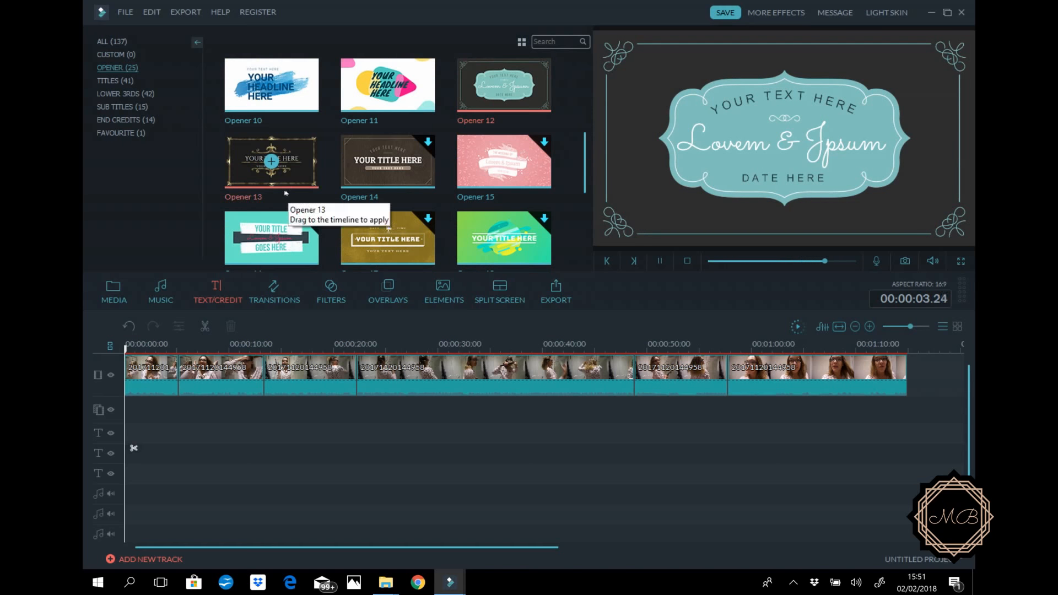
Step: Add the Opener 1 title before the first clip and set its main text to "Soin cheveux"
{"action": "scroll", "coordinate": [291, 154], "scroll_direction": "up", "scroll_amount": 3}
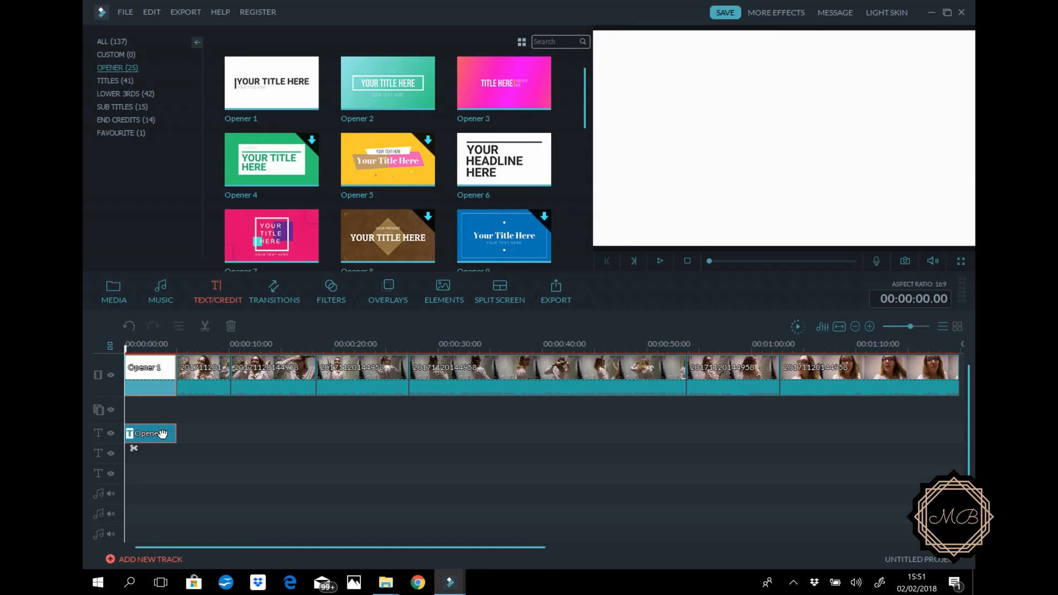
{"action": "double_click", "coordinate": [162, 433]}
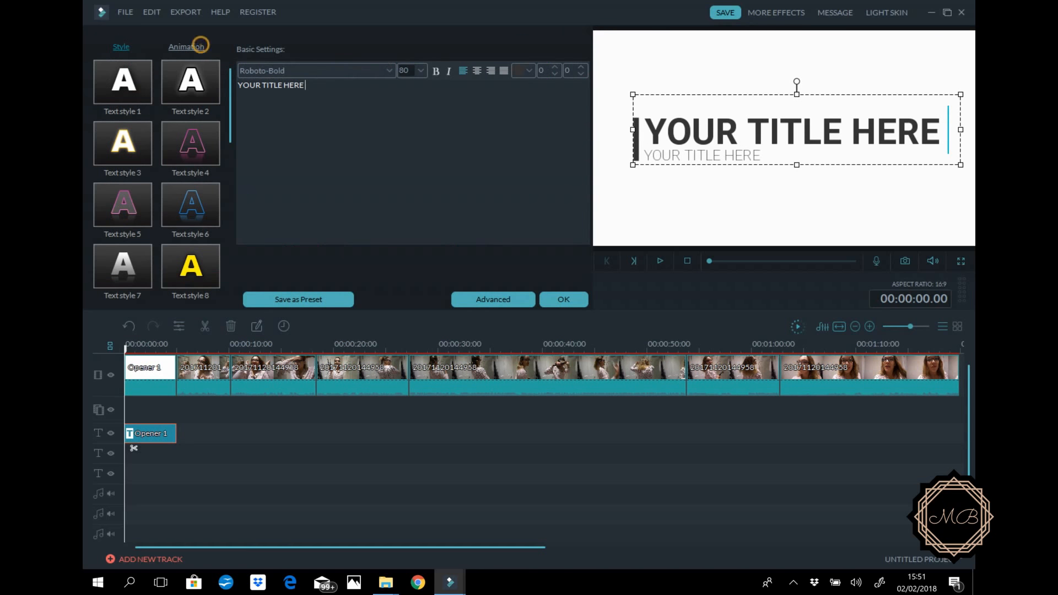
{"action": "key", "text": "ctrl+a"}
{"action": "type", "text": "So"}
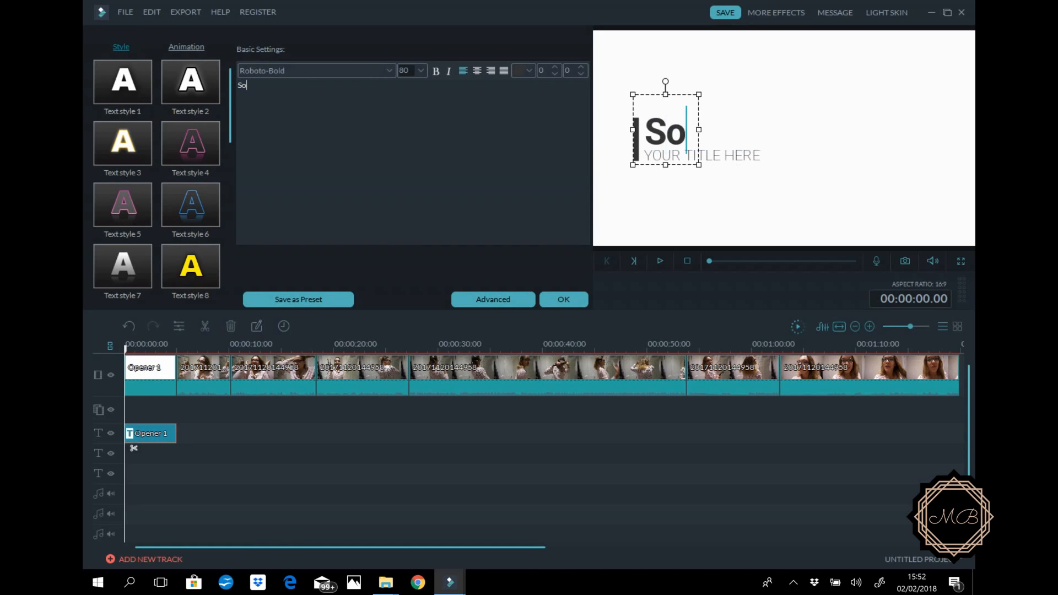
{"action": "type", "text": "in cheveux"}
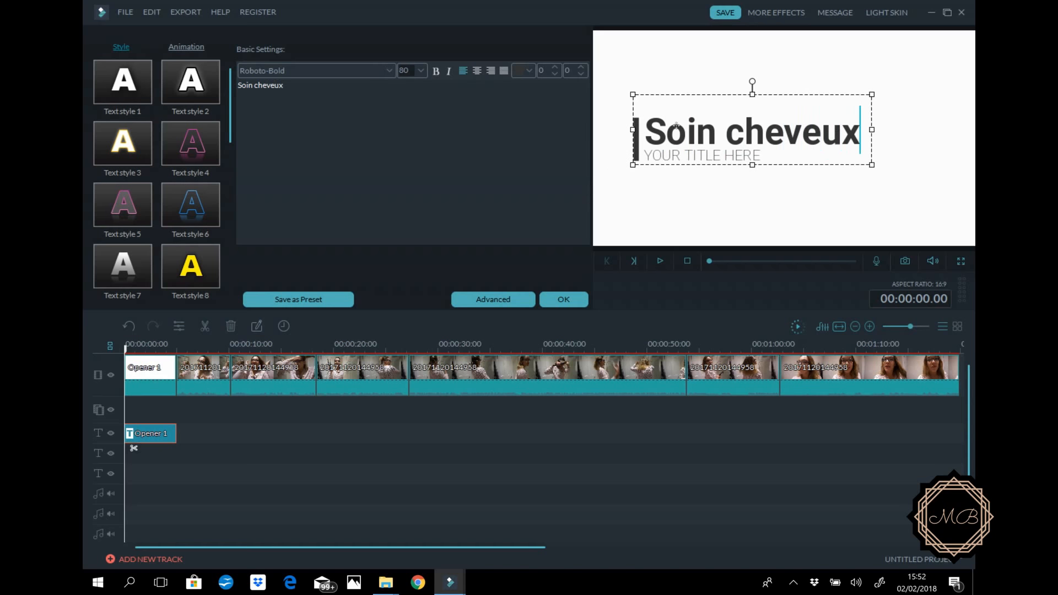
Step: Replace the opener's subtitle with "Mon masque préféré", apply the text and play the title
{"action": "left_click", "coordinate": [693, 155]}
{"action": "key", "text": "BackSpace"}
{"action": "key", "text": "BackSpace"}
{"action": "key", "text": "BackSpace"}
{"action": "key", "text": "BackSpace"}
{"action": "key", "text": "BackSpace"}
{"action": "key", "text": "BackSpace"}
{"action": "key", "text": "BackSpace"}
{"action": "key", "text": "BackSpace"}
{"action": "key", "text": "BackSpace"}
{"action": "key", "text": "BackSpace"}
{"action": "key", "text": "BackSpace"}
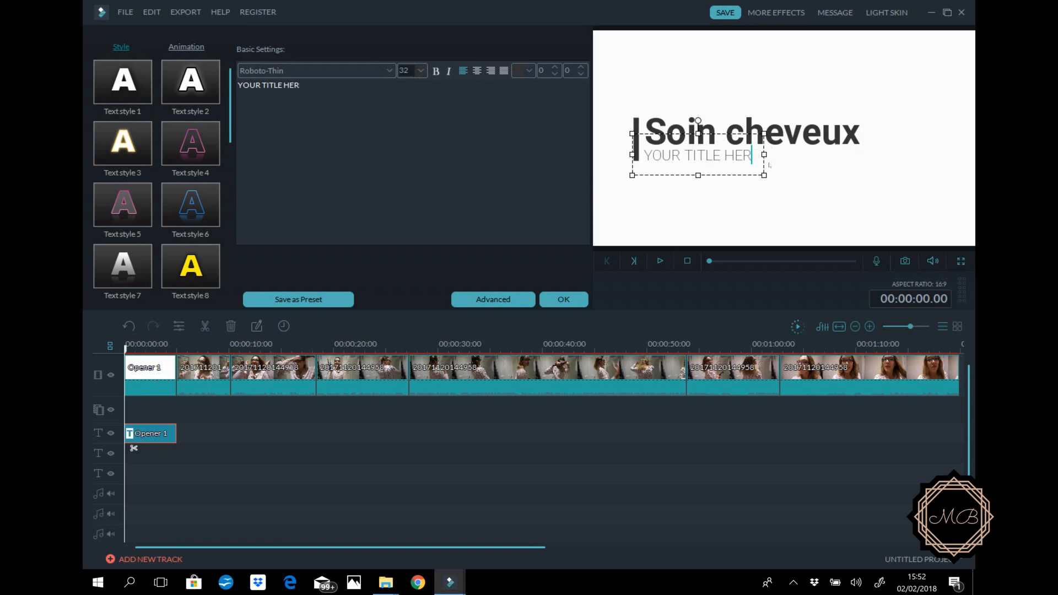
{"action": "key", "text": "BackSpace"}
{"action": "key", "text": "BackSpace"}
{"action": "key", "text": "BackSpace"}
{"action": "key", "text": "BackSpace"}
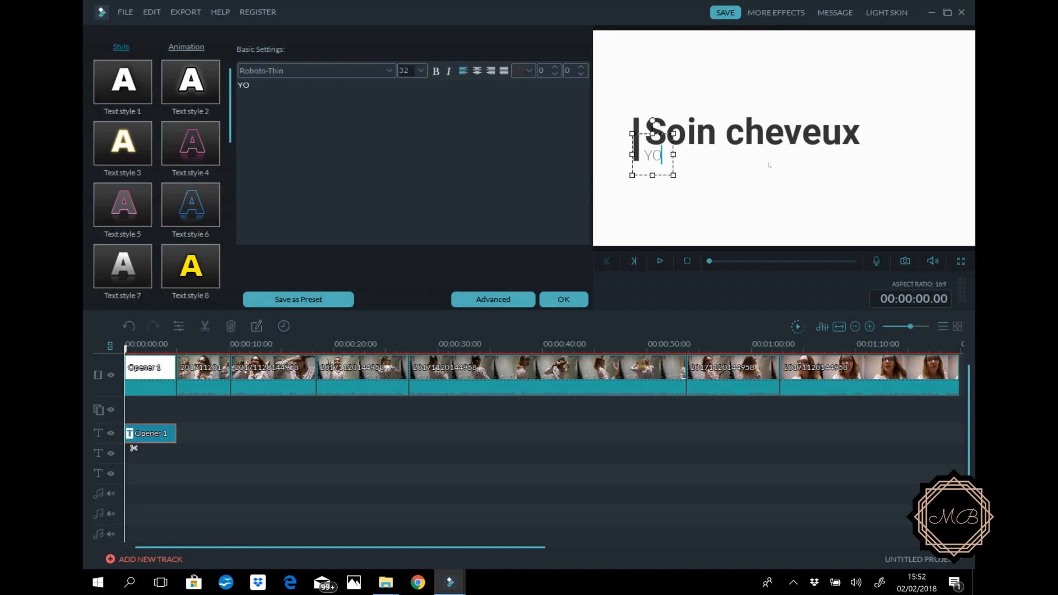
{"action": "type", "text": "Mon"}
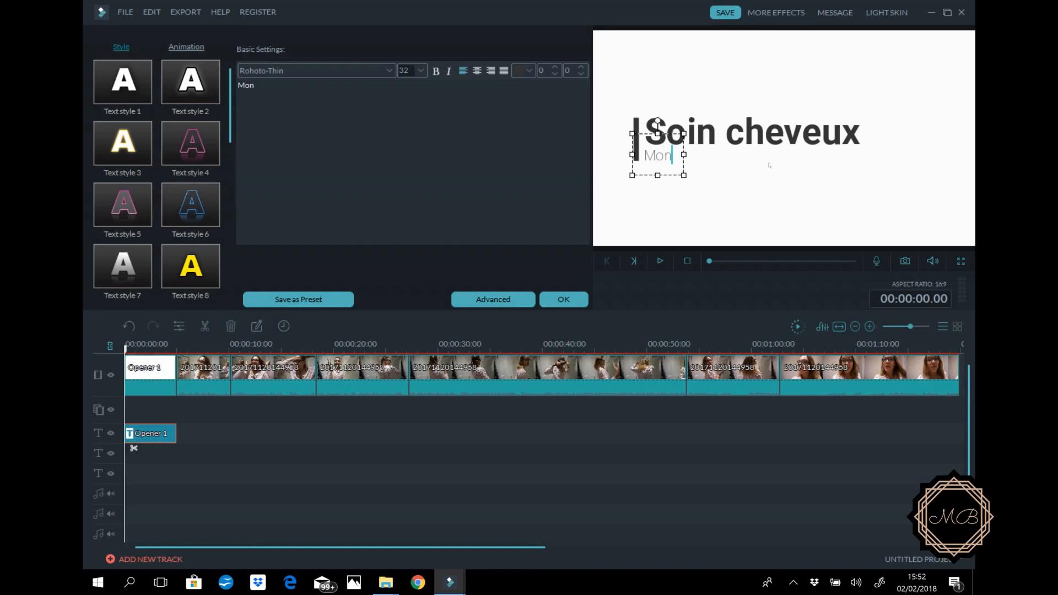
{"action": "type", "text": " masque préféré"}
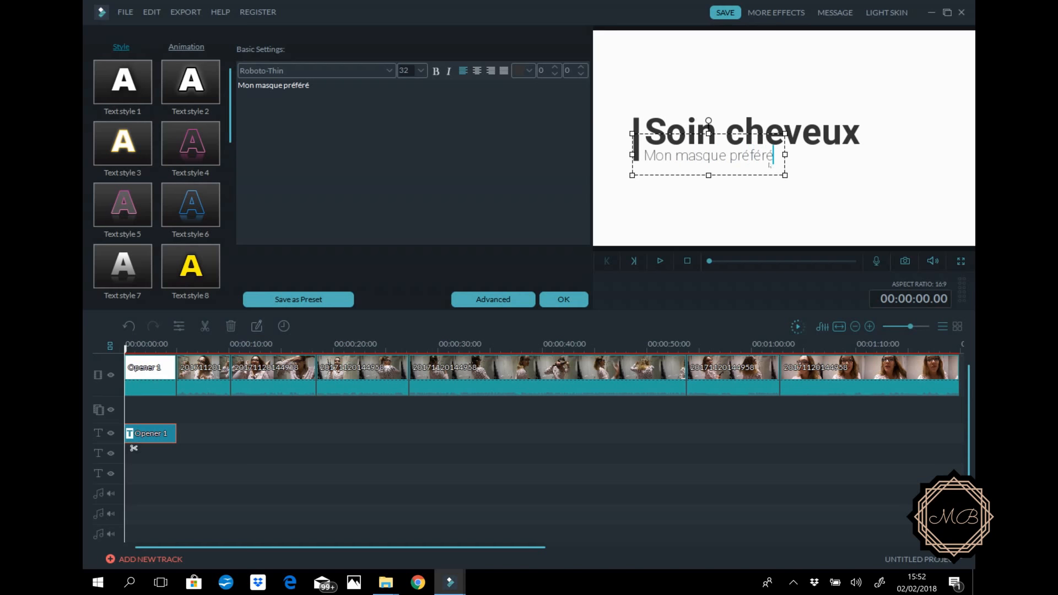
{"action": "left_click", "coordinate": [563, 300]}
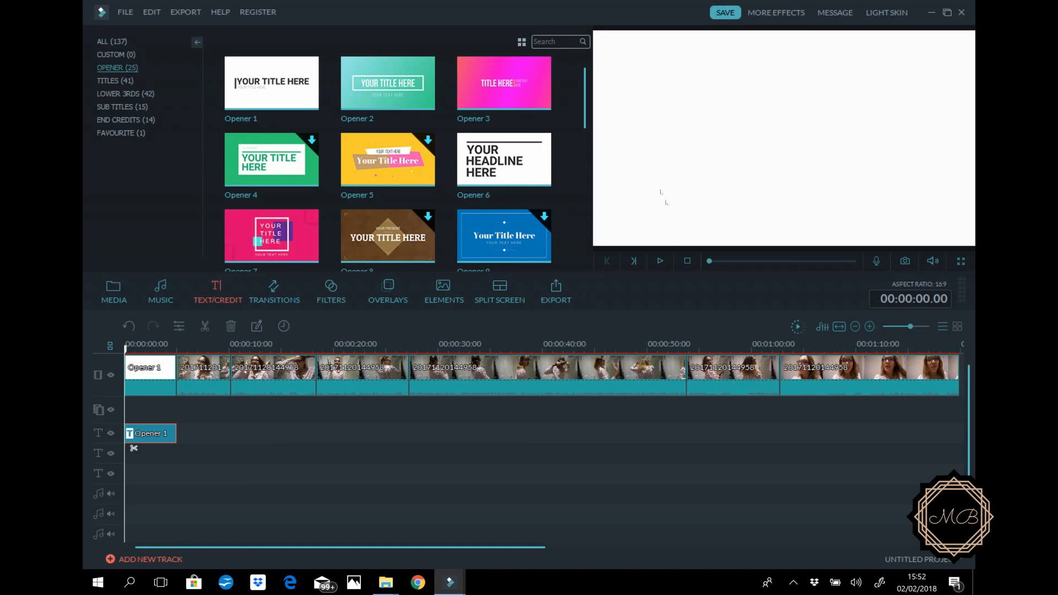
{"action": "left_click", "coordinate": [661, 261]}
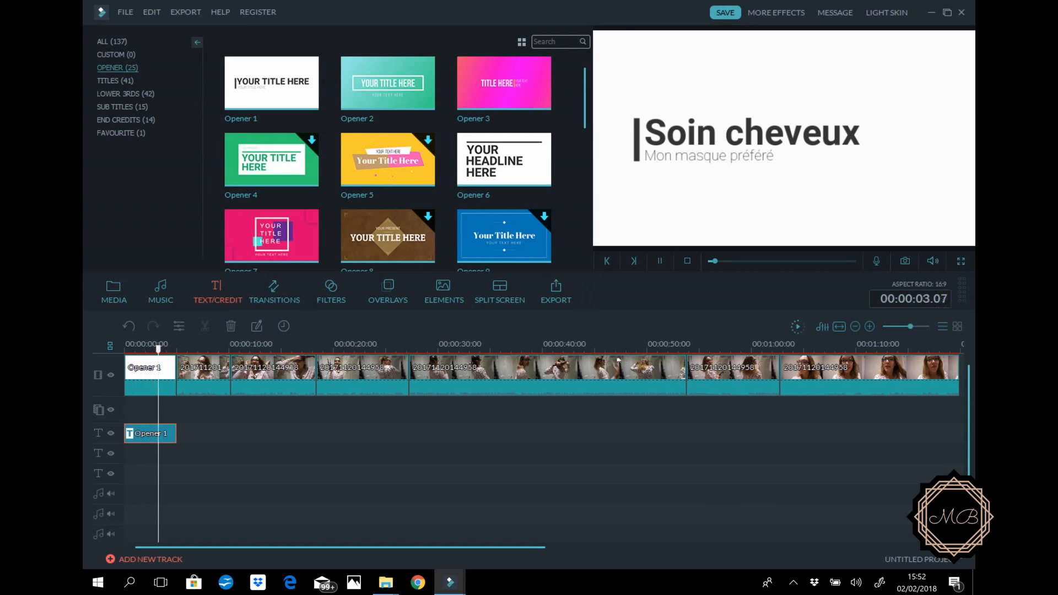
{"action": "key", "text": "space"}
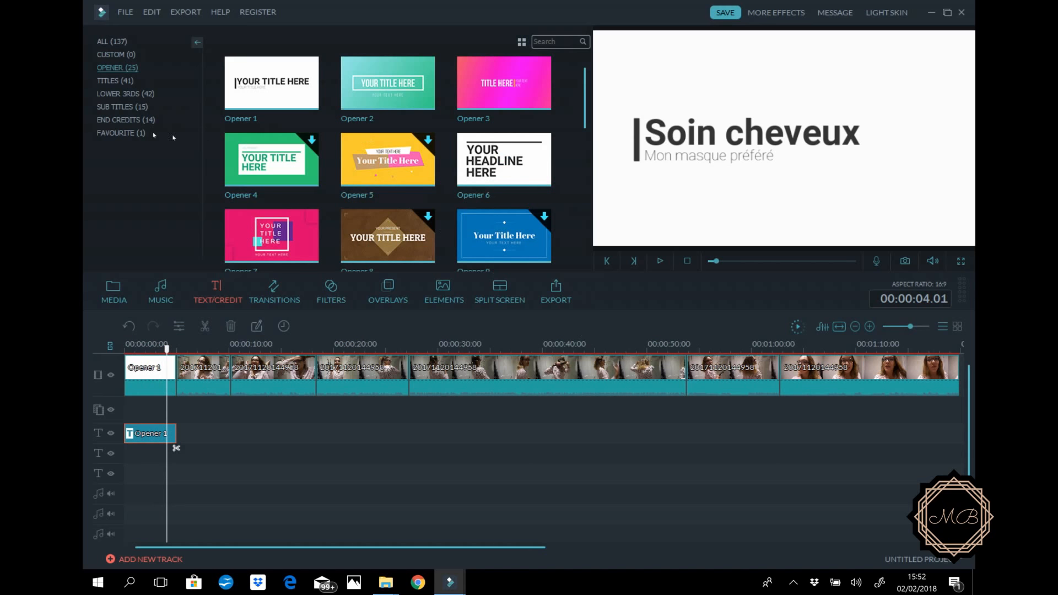
Step: Overlay the Tête logo image on the opener, shrink it into the frame's lower-right corner and play the result
{"action": "left_click", "coordinate": [113, 289]}
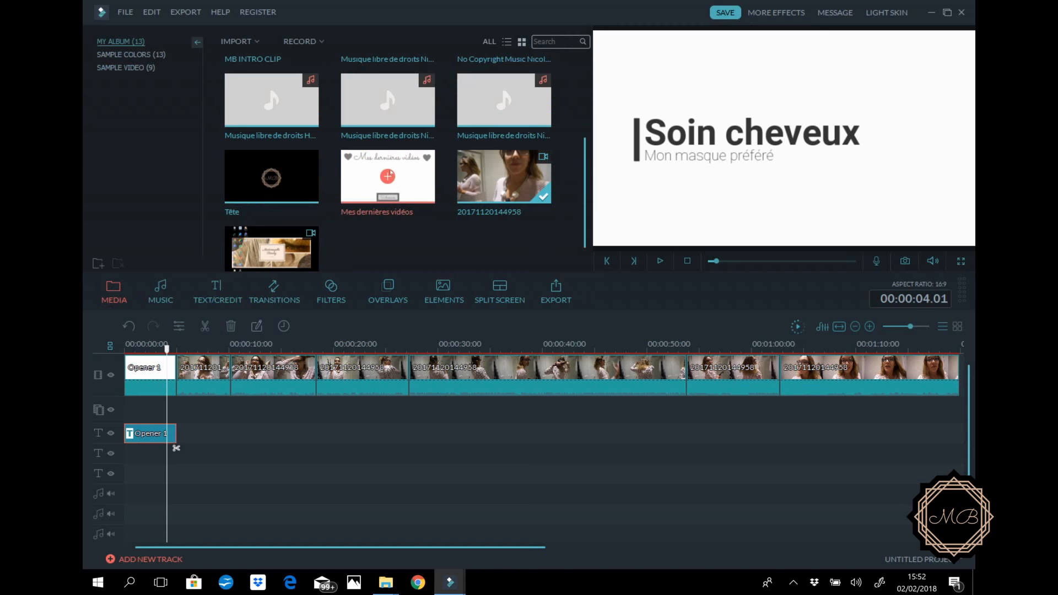
{"action": "scroll", "coordinate": [390, 174], "scroll_direction": "down", "scroll_amount": 1}
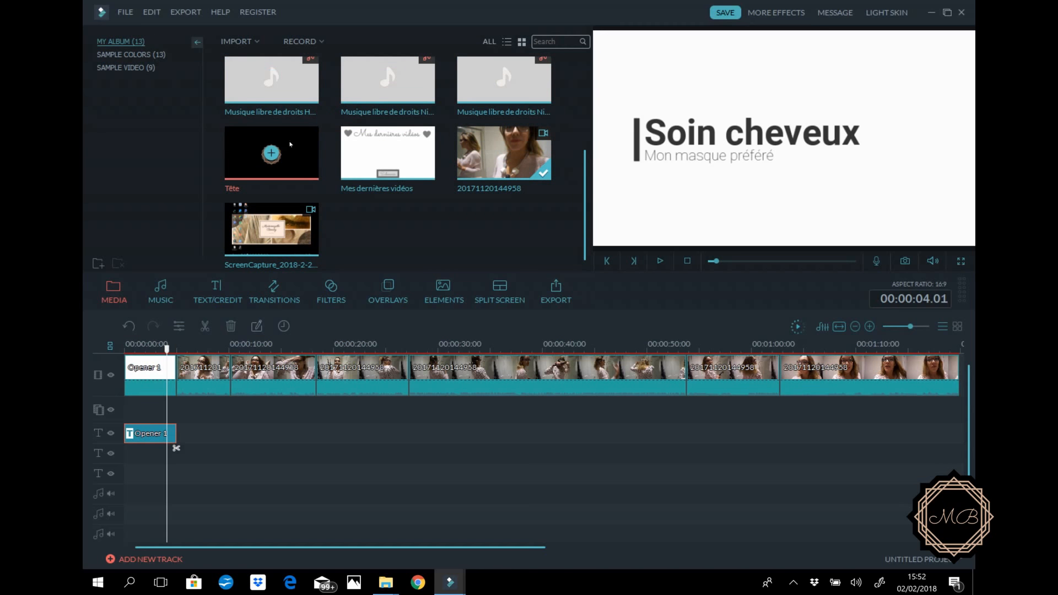
{"action": "left_click_drag", "start_coordinate": [247, 306], "coordinate": [127, 413]}
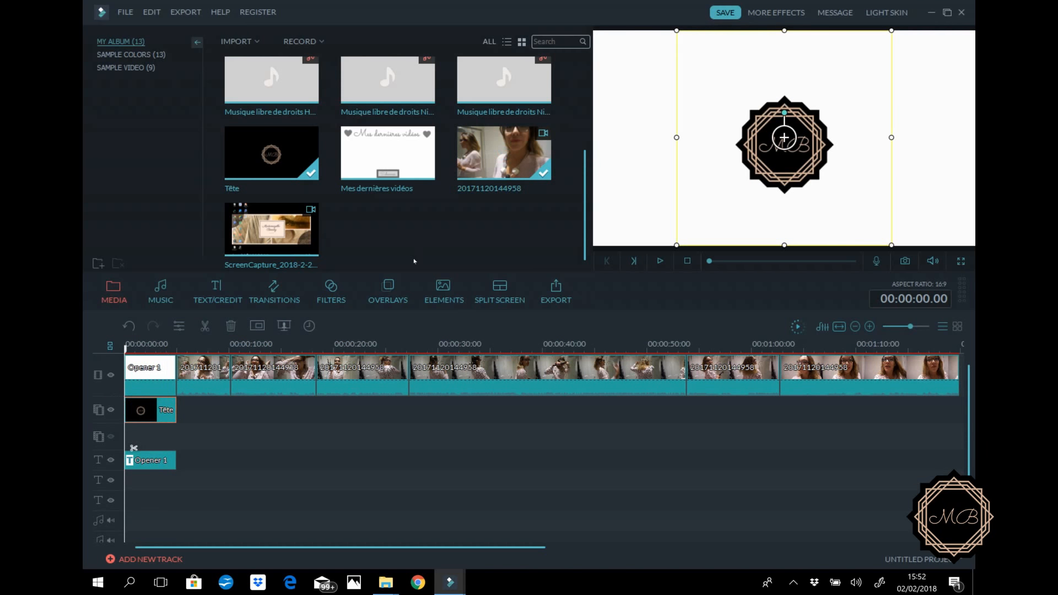
{"action": "left_click", "coordinate": [660, 261]}
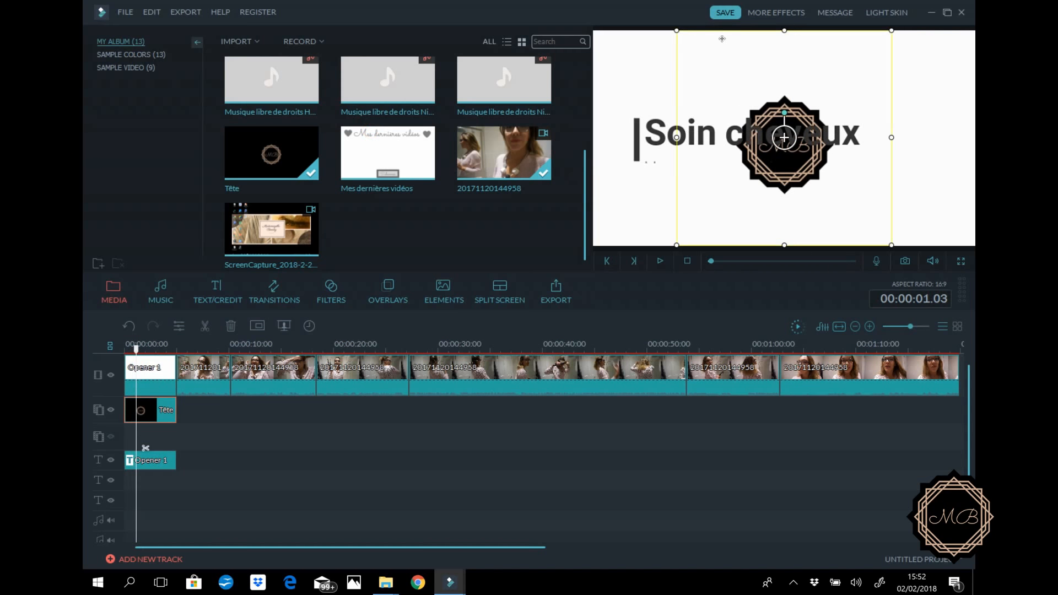
{"action": "left_click_drag", "start_coordinate": [676, 30], "coordinate": [889, 170]}
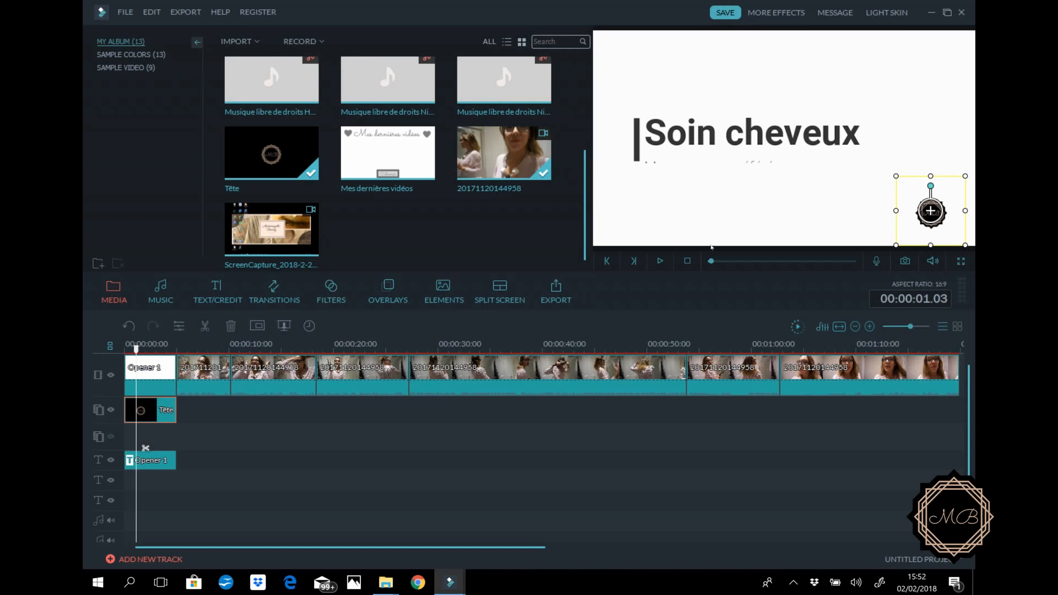
{"action": "left_click", "coordinate": [661, 261]}
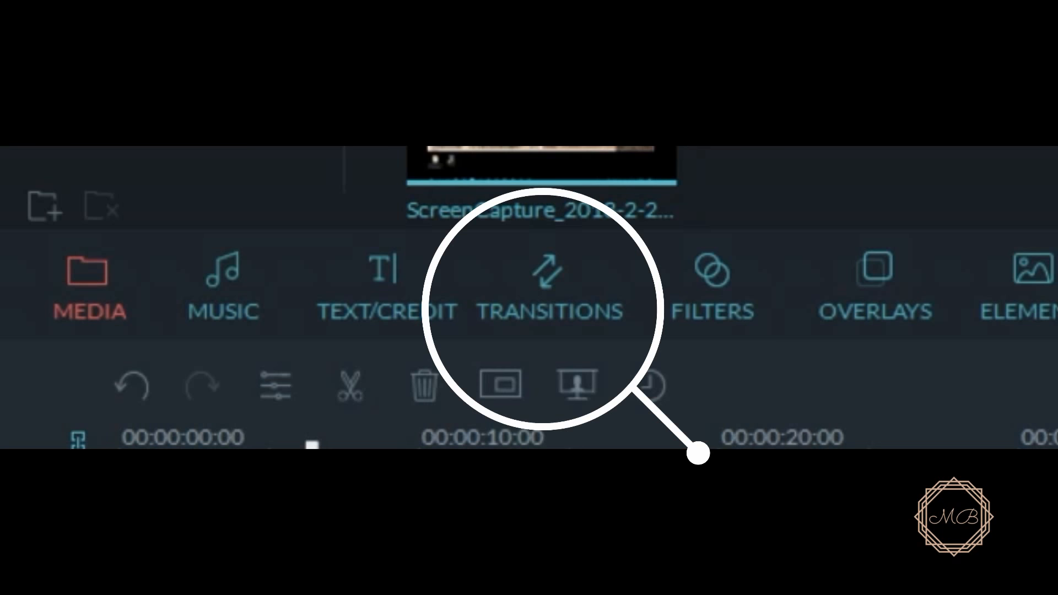
Step: Preview the Bar and Blind transitions and the favourite transitions Dissolve and Linear Wipe Right
{"action": "left_click", "coordinate": [508, 267]}
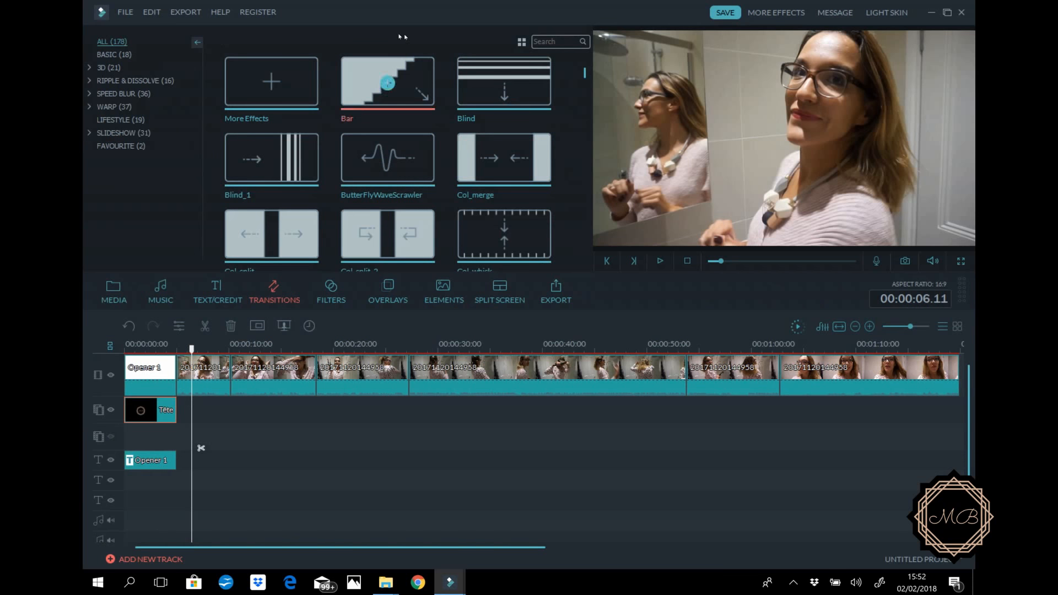
{"action": "left_click", "coordinate": [374, 71]}
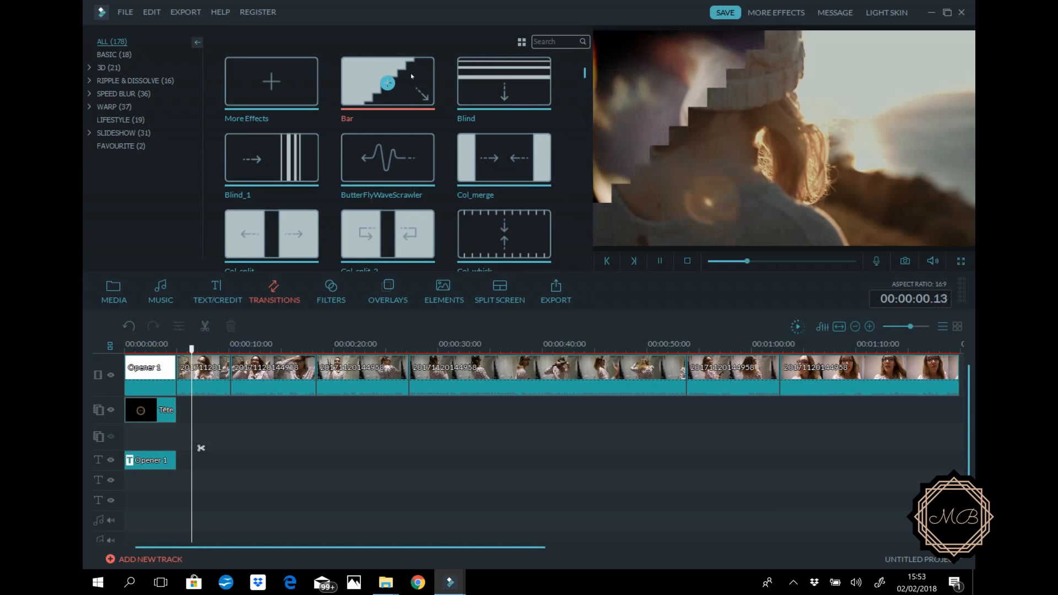
{"action": "left_click", "coordinate": [503, 82]}
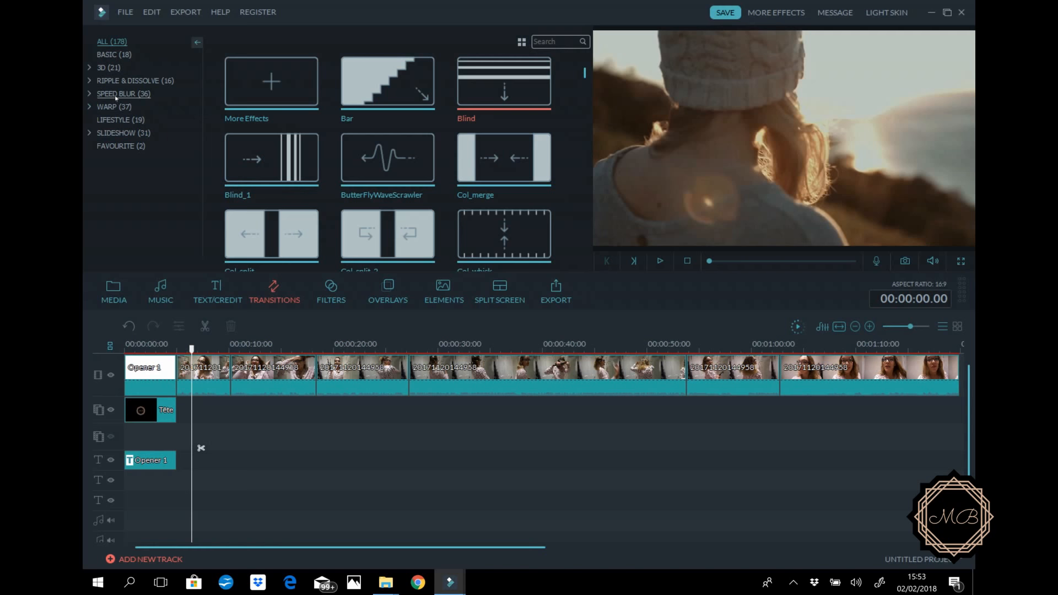
{"action": "left_click", "coordinate": [114, 146]}
{"action": "left_click", "coordinate": [289, 89]}
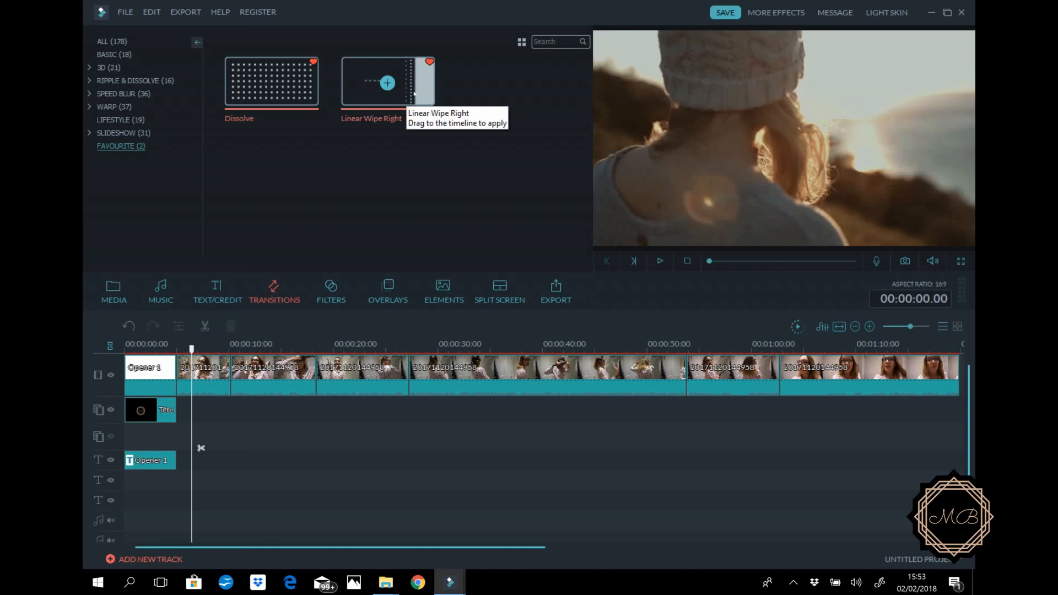
{"action": "left_click", "coordinate": [413, 94]}
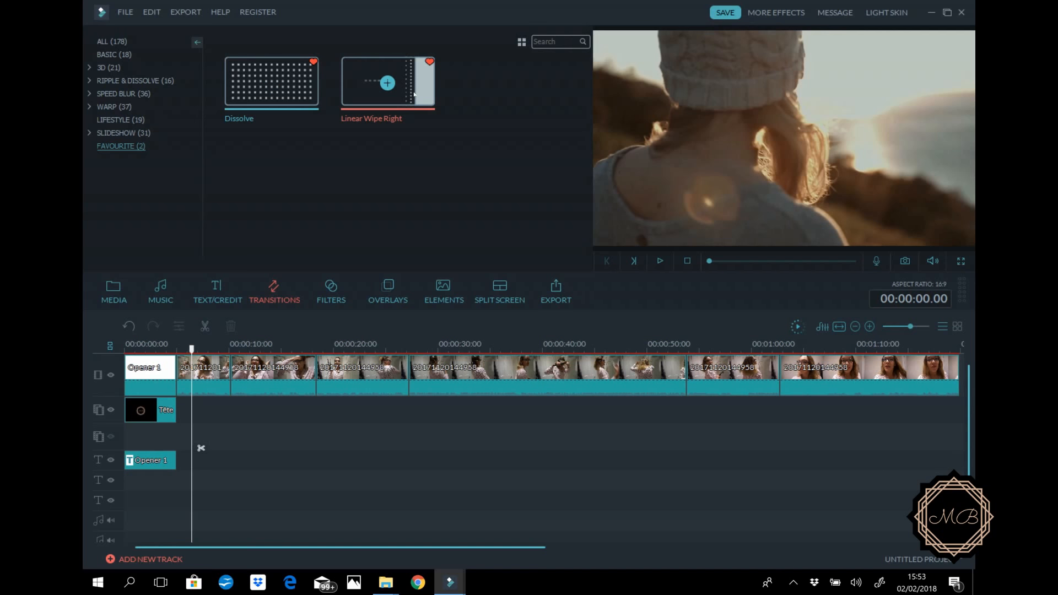
Step: Apply the Linear Wipe Right transition between the opener and the first footage clip, and play through it
{"action": "left_click", "coordinate": [158, 373]}
{"action": "mouse_move", "coordinate": [385, 82]}
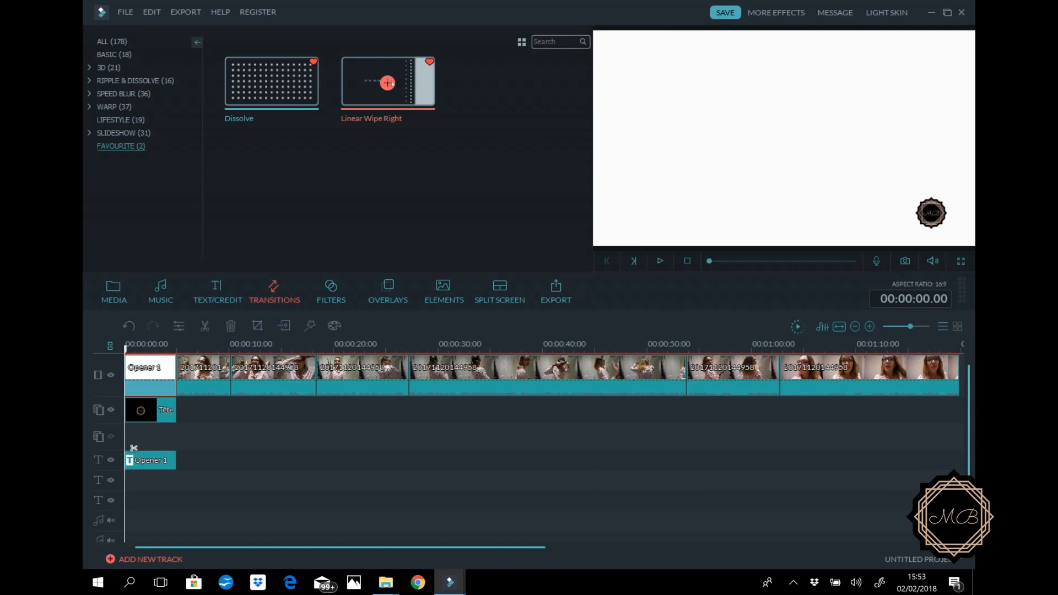
{"action": "left_click", "coordinate": [388, 83]}
{"action": "left_click", "coordinate": [166, 346]}
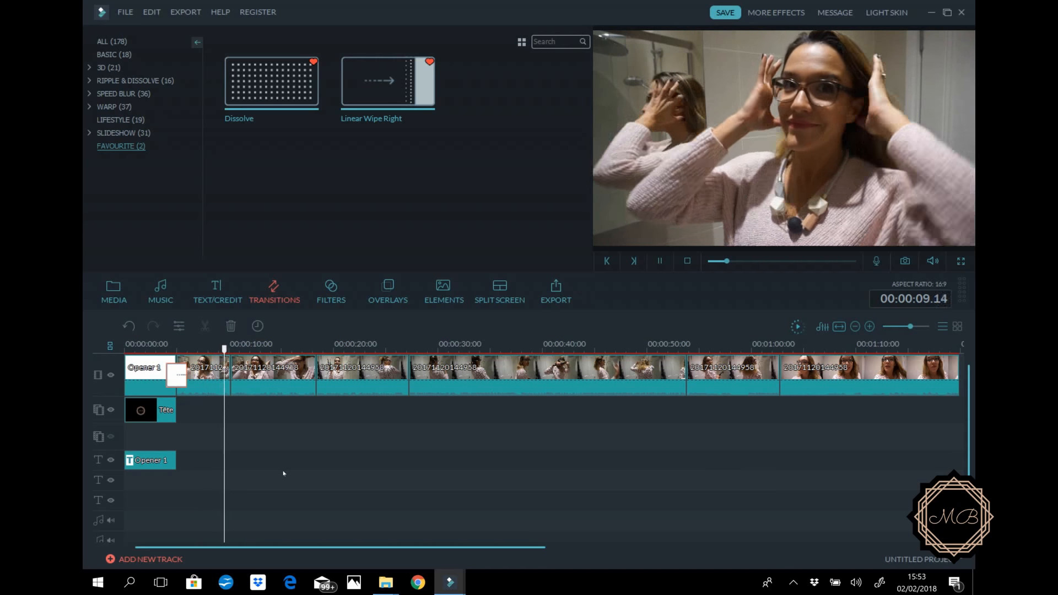
{"action": "key", "text": "space"}
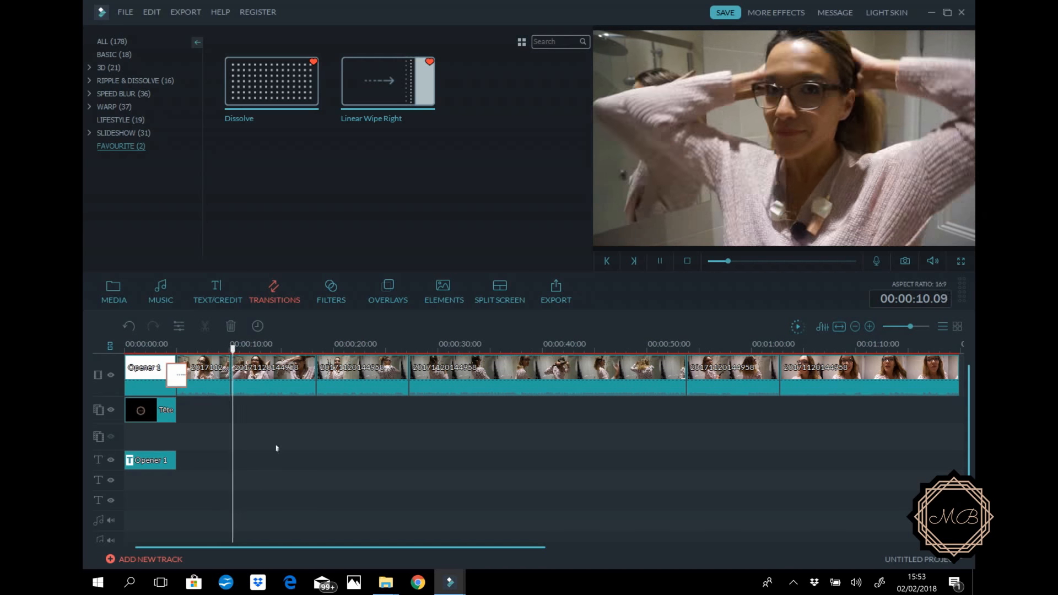
{"action": "key", "text": "space"}
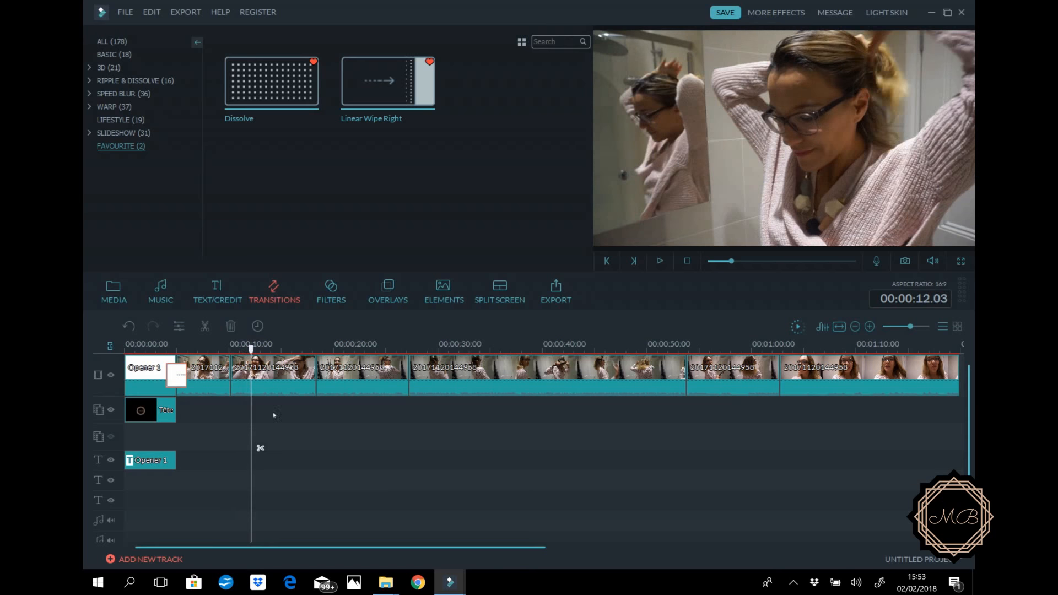
Step: Add the first Lower 3rds title template to the text track at the start of the second footage clip
{"action": "left_click", "coordinate": [217, 290]}
{"action": "left_click", "coordinate": [115, 80]}
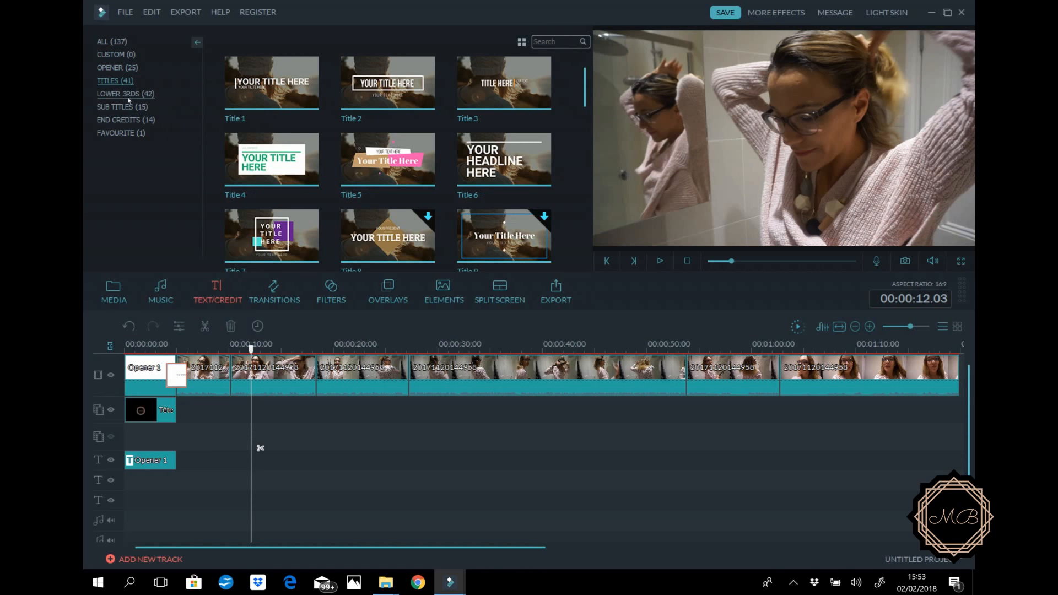
{"action": "left_click", "coordinate": [127, 94]}
{"action": "left_click_drag", "start_coordinate": [288, 81], "coordinate": [237, 410]}
Step: Change the heading of the lower-third title at the start of the second footage clip to "1."
{"action": "double_click", "coordinate": [244, 460]}
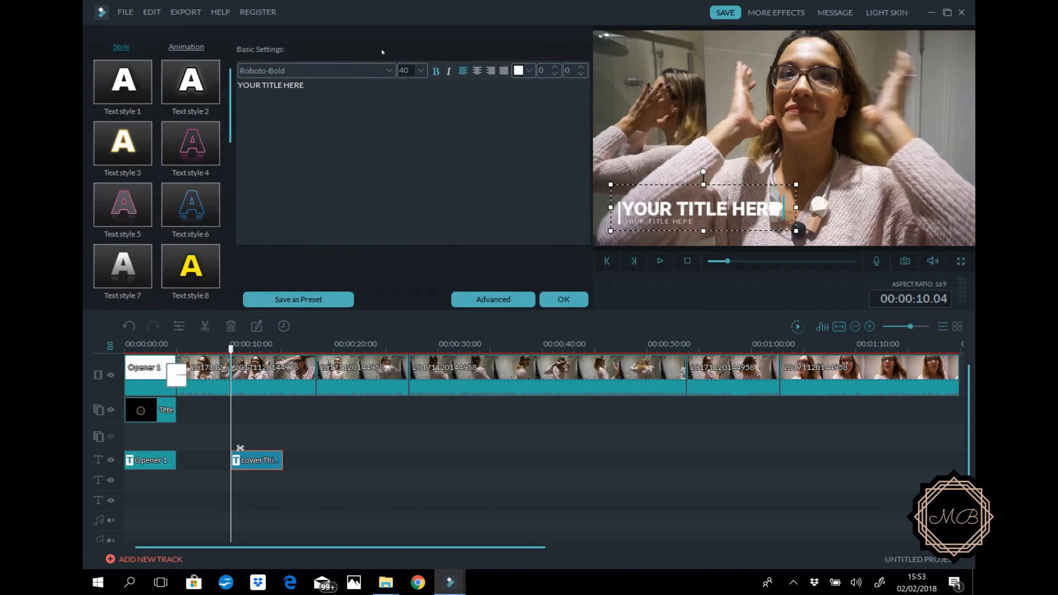
{"action": "left_click_drag", "start_coordinate": [308, 86], "coordinate": [169, 96]}
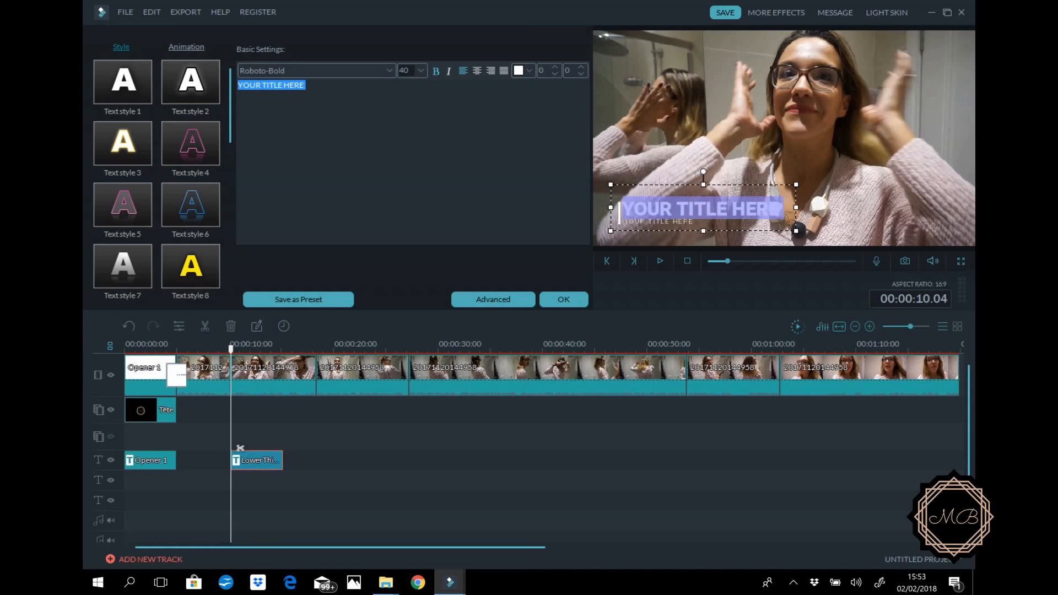
{"action": "type", "text": "1."}
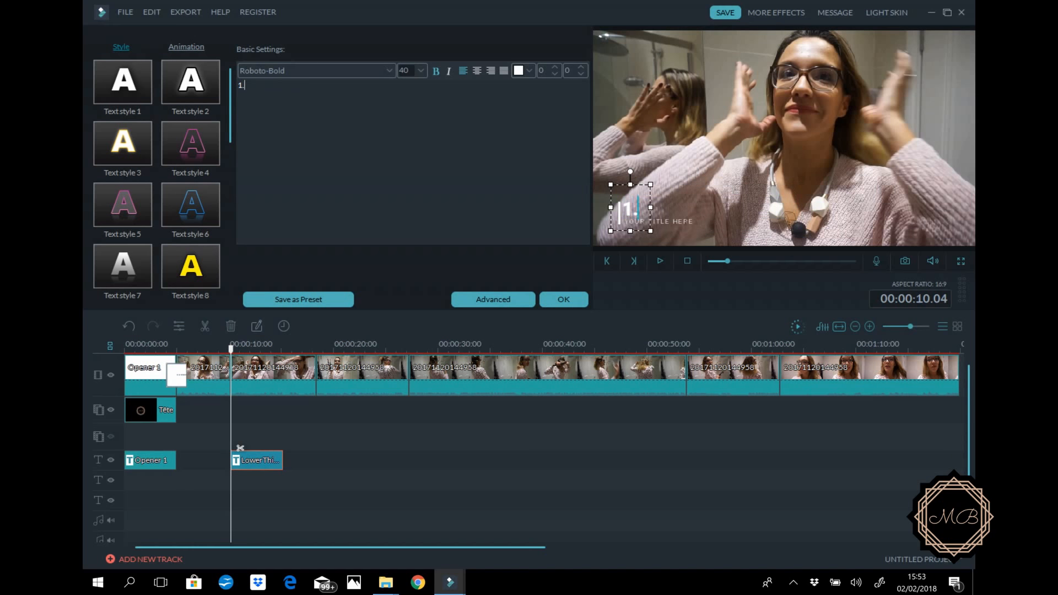
Step: Set the lower third's second line to "Attacher ses cheveux" at font size 40, apply it and play the caption
{"action": "left_click", "coordinate": [685, 224]}
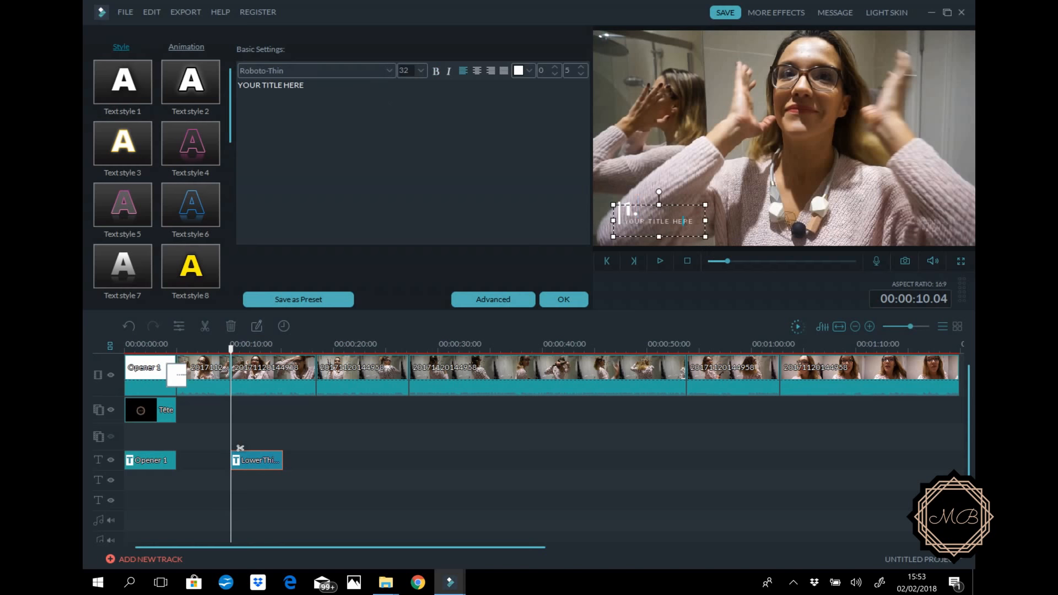
{"action": "left_click_drag", "start_coordinate": [307, 86], "coordinate": [201, 44]}
{"action": "key", "text": "BackSpace"}
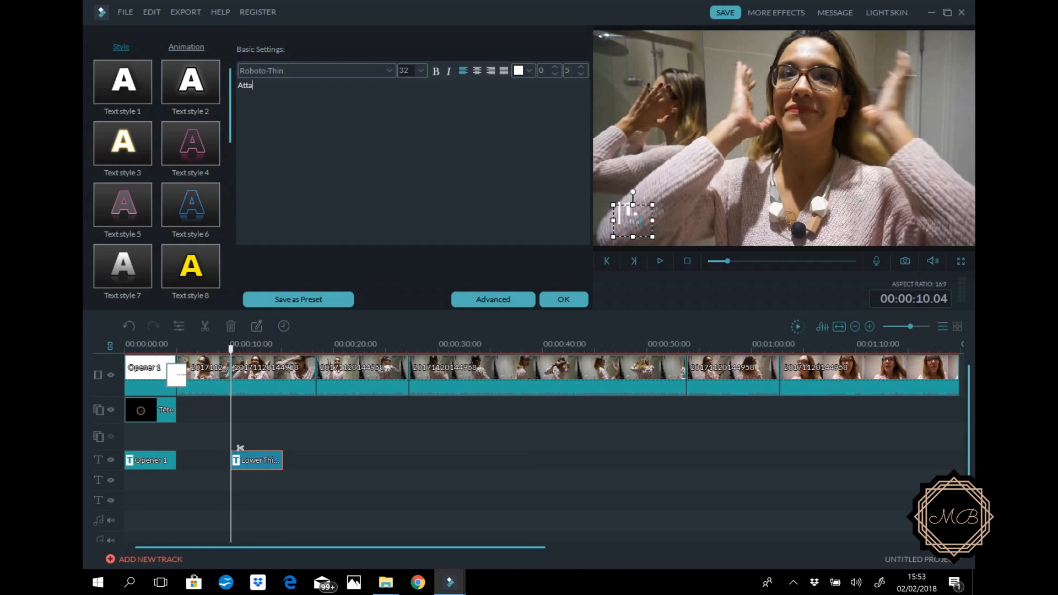
{"action": "left_click", "coordinate": [407, 70]}
{"action": "type", "text": "40"}
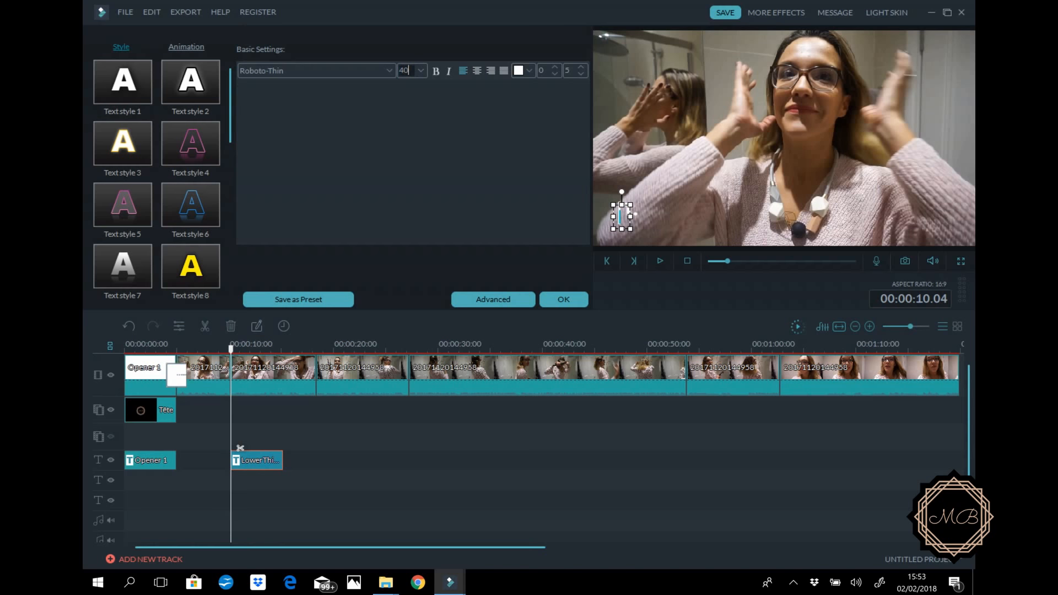
{"action": "type", "text": "At"}
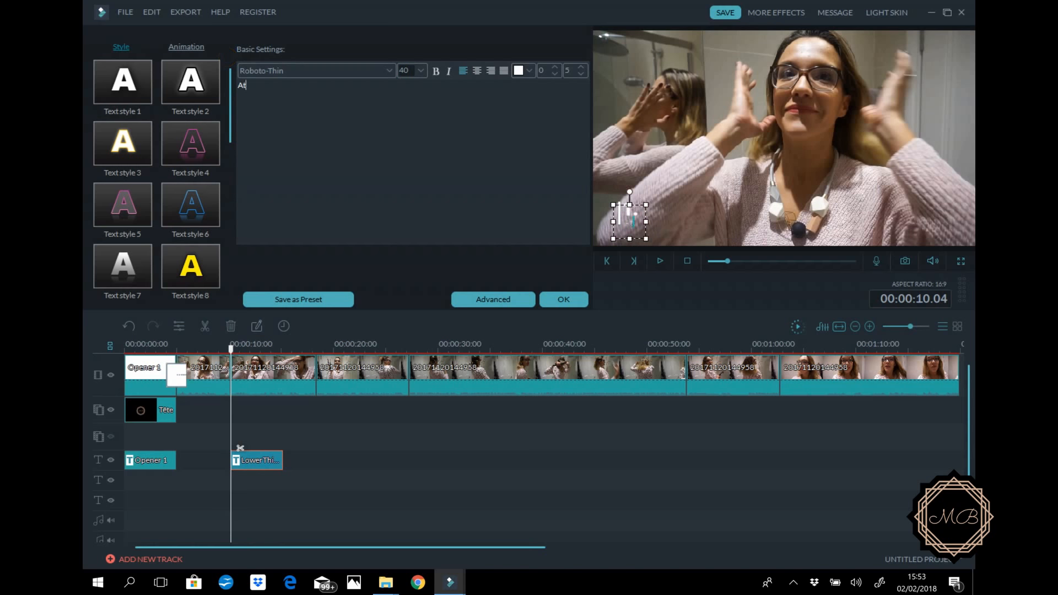
{"action": "type", "text": "tach"}
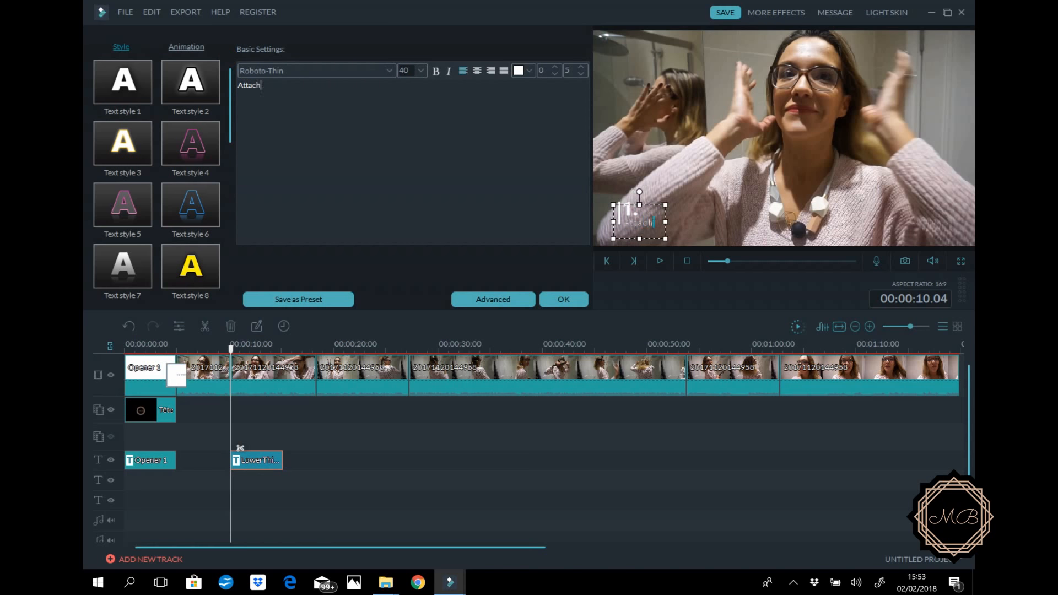
{"action": "type", "text": "er ses cheveux"}
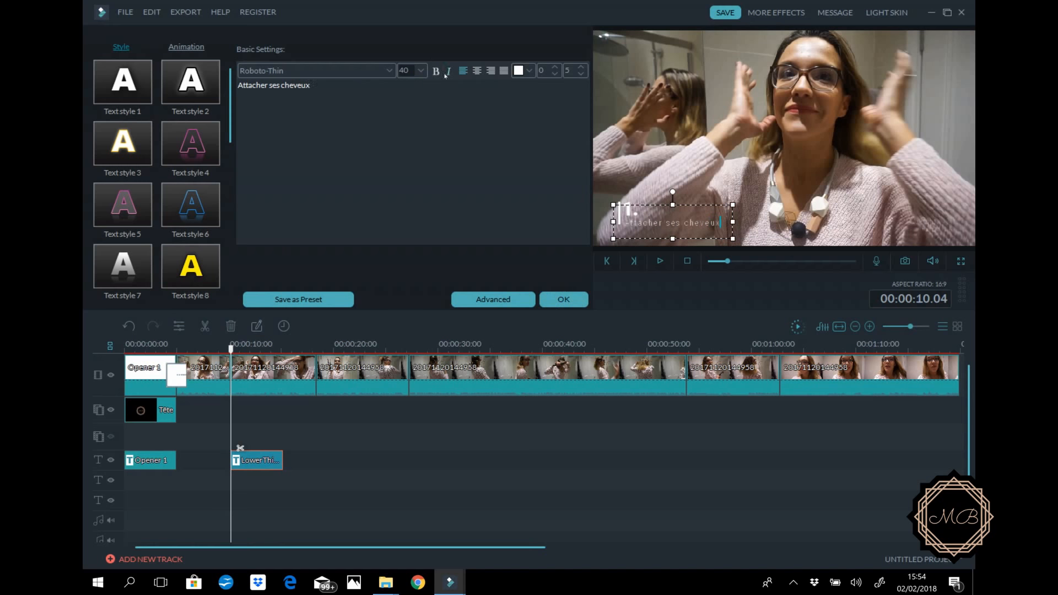
{"action": "left_click", "coordinate": [545, 296]}
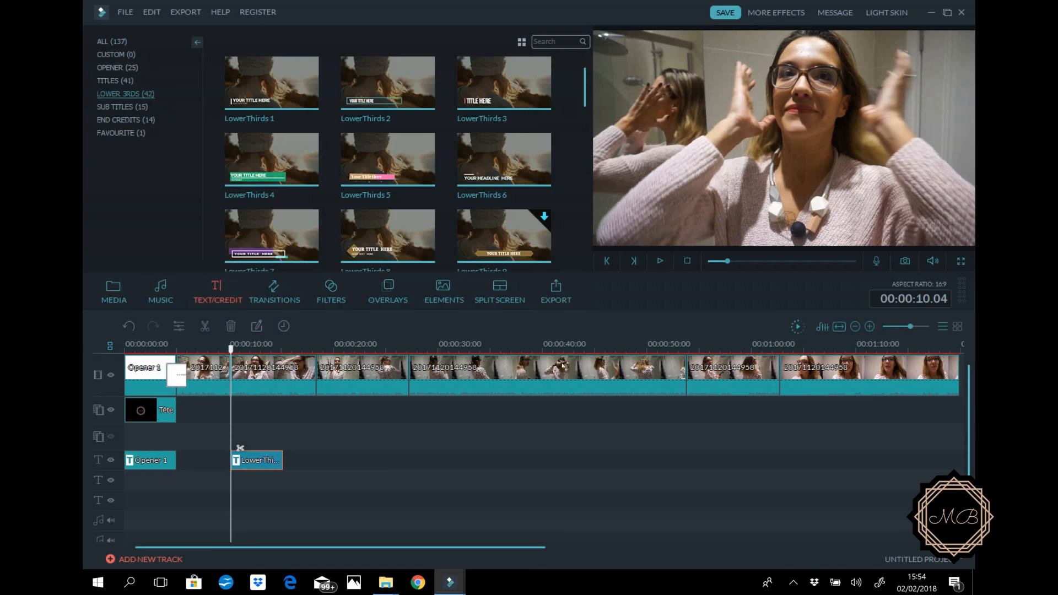
{"action": "left_click", "coordinate": [661, 261]}
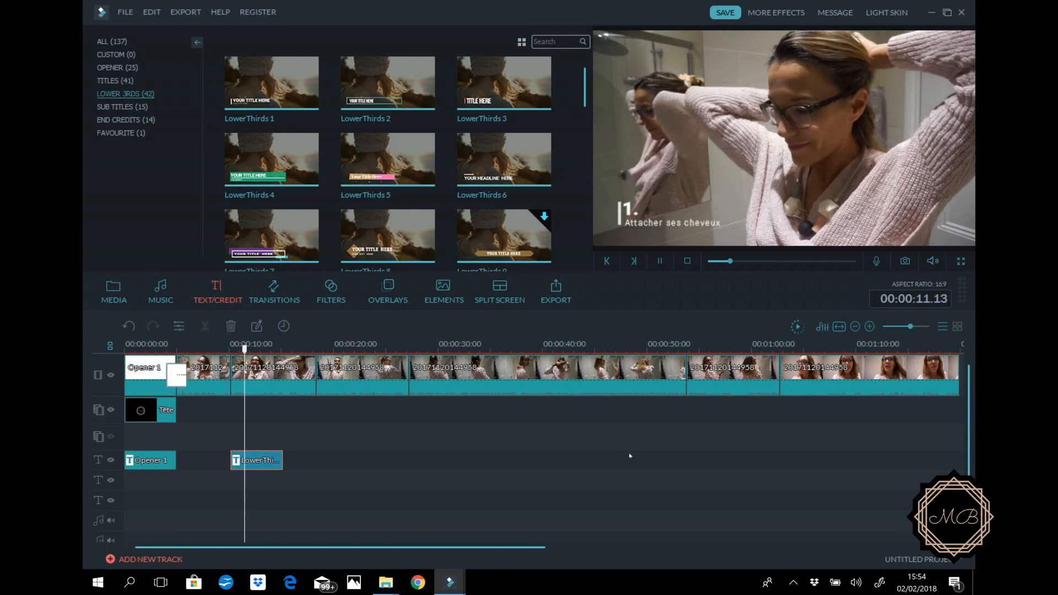
Step: Copy the finished lower-third caption and paste it on the text track at the start of the third footage clip
{"action": "right_click", "coordinate": [260, 460]}
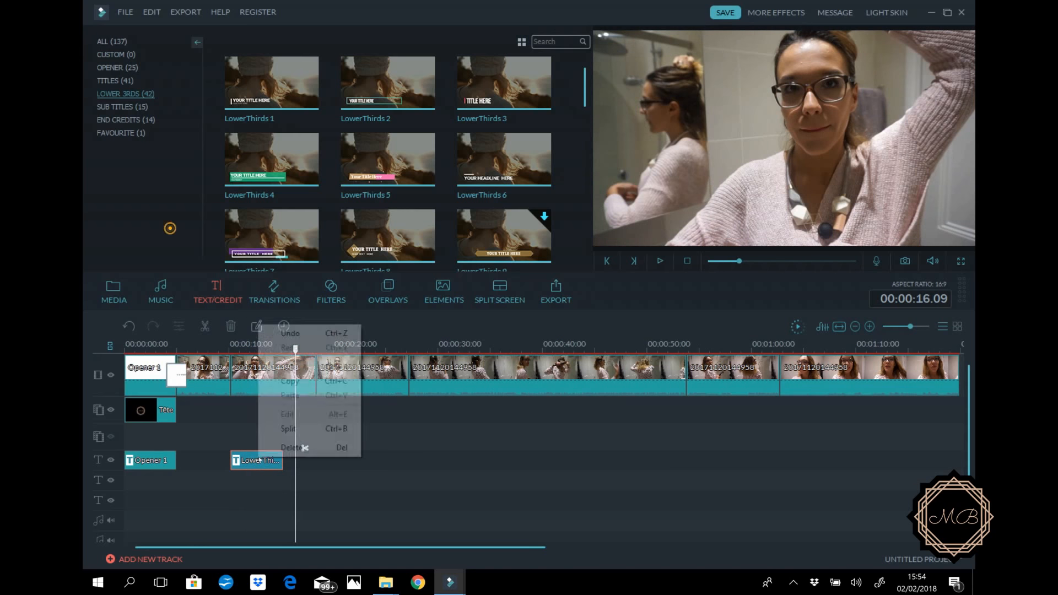
{"action": "left_click", "coordinate": [352, 383]}
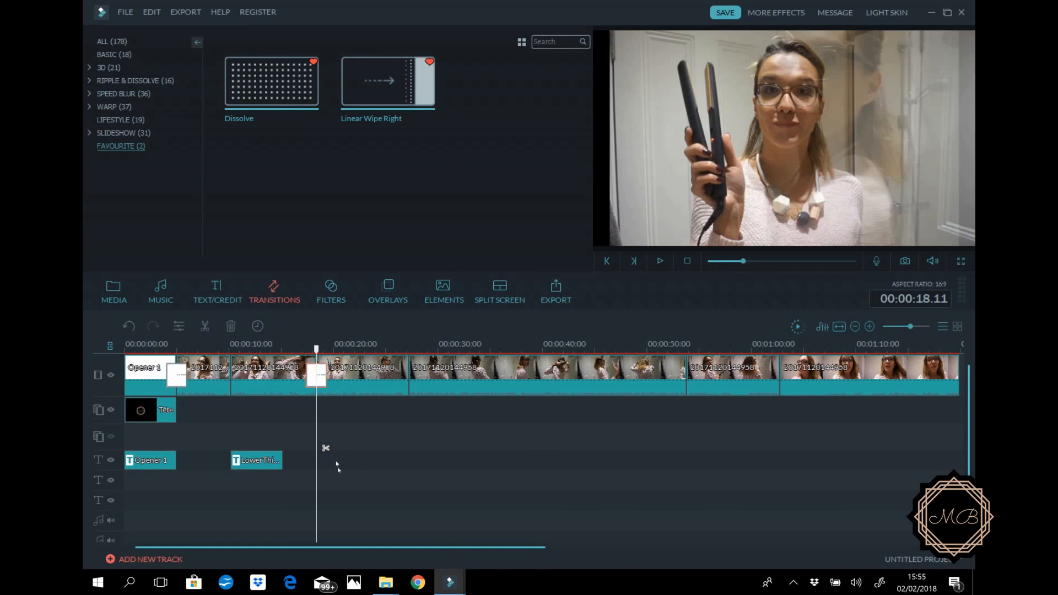
{"action": "right_click", "coordinate": [337, 467]}
{"action": "left_click", "coordinate": [347, 490]}
Step: Change the pasted caption's heading to "2." and its second line to "Prendre son fer à lisser"
{"action": "double_click", "coordinate": [346, 465]}
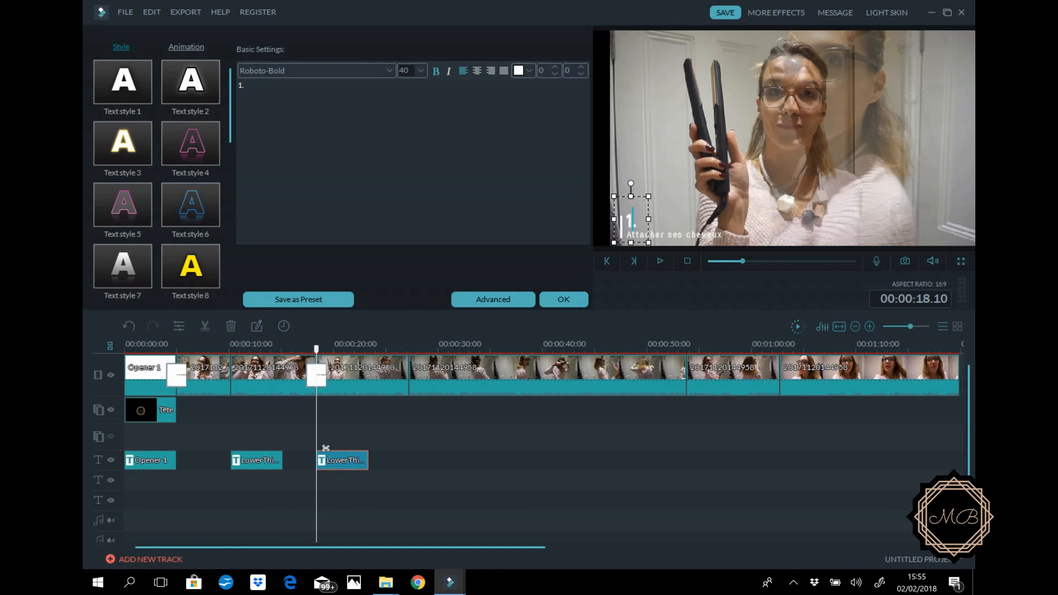
{"action": "key", "text": "BackSpace"}
{"action": "type", "text": "2"}
{"action": "left_click", "coordinate": [686, 234]}
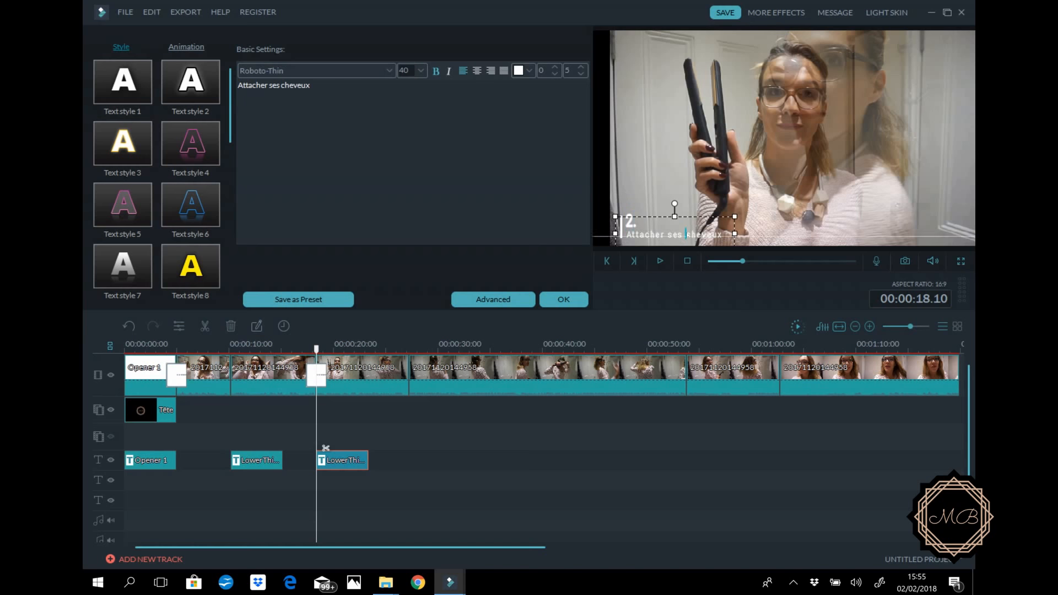
{"action": "key", "text": "ctrl+a"}
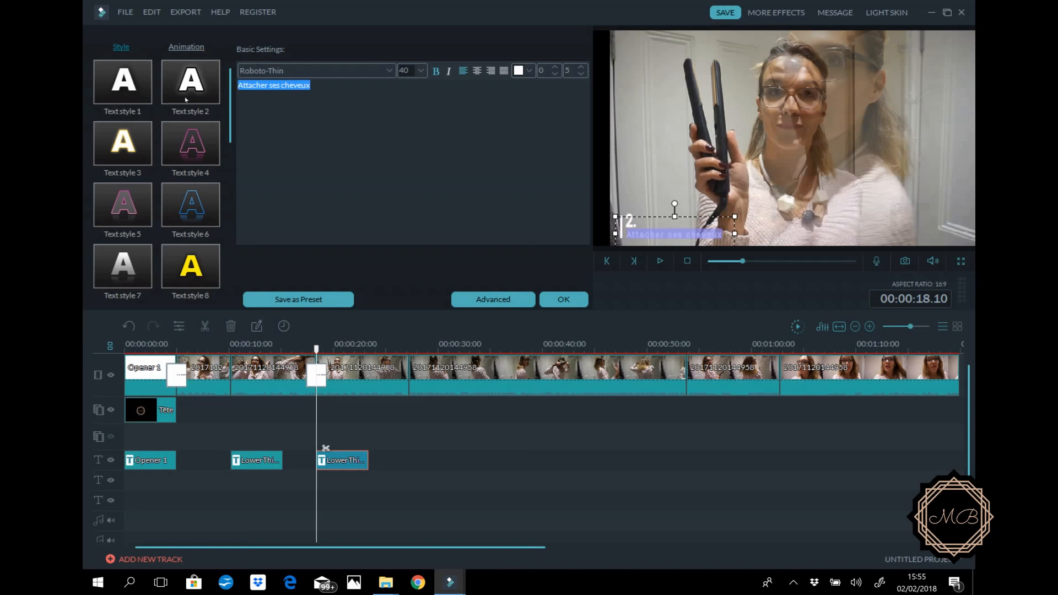
{"action": "type", "text": "Prendre son "}
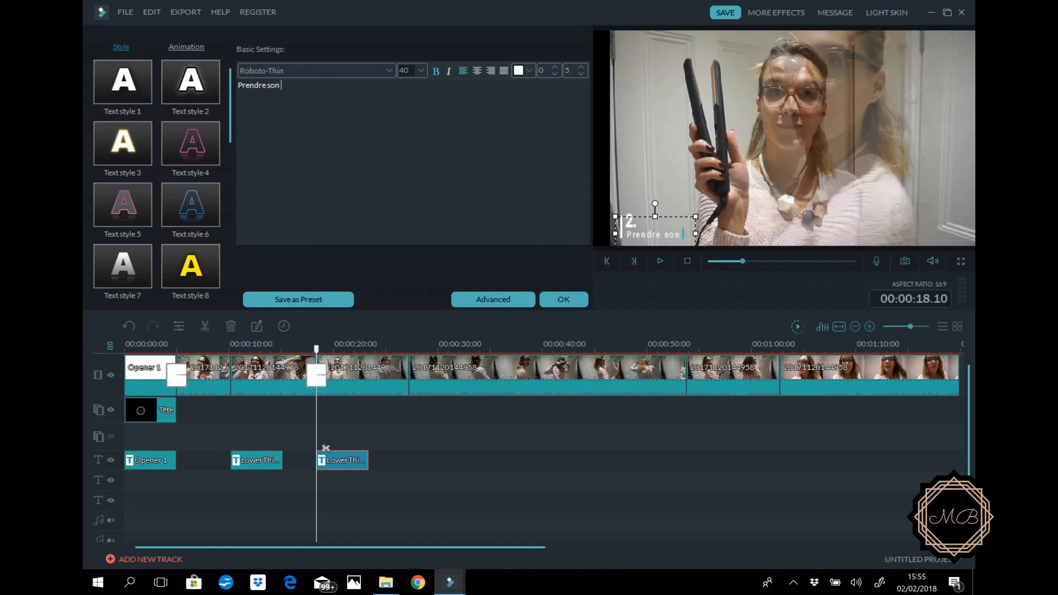
{"action": "type", "text": "fer à lisser"}
{"action": "left_click", "coordinate": [563, 299]}
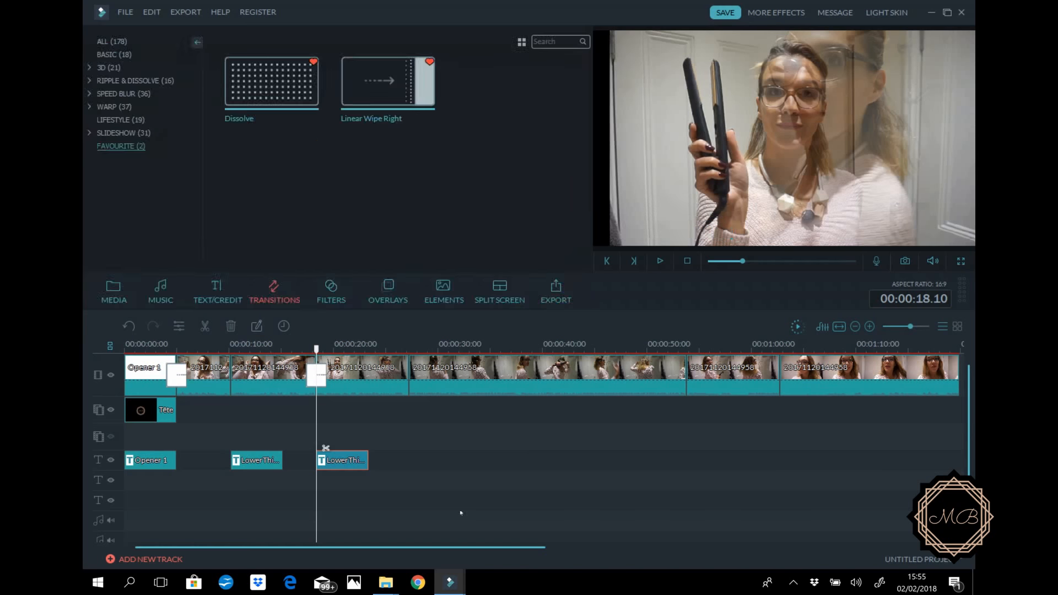
Step: Overlay the Bokeh 1 frame effect from the start of the clip that carries THE END caption, and play the result
{"action": "left_click", "coordinate": [508, 308]}
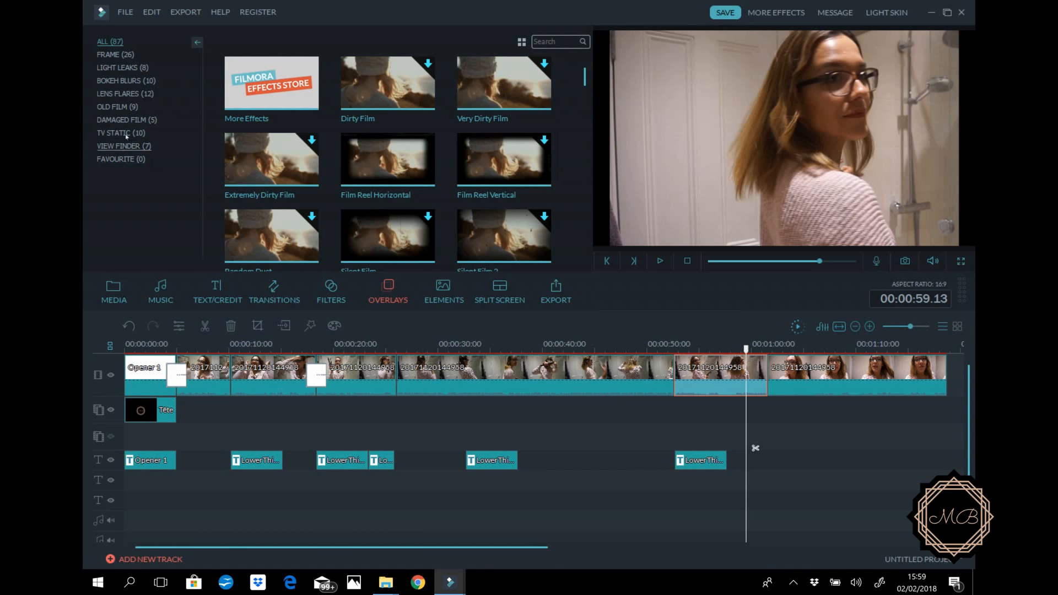
{"action": "left_click", "coordinate": [132, 95]}
{"action": "left_click", "coordinate": [405, 147]}
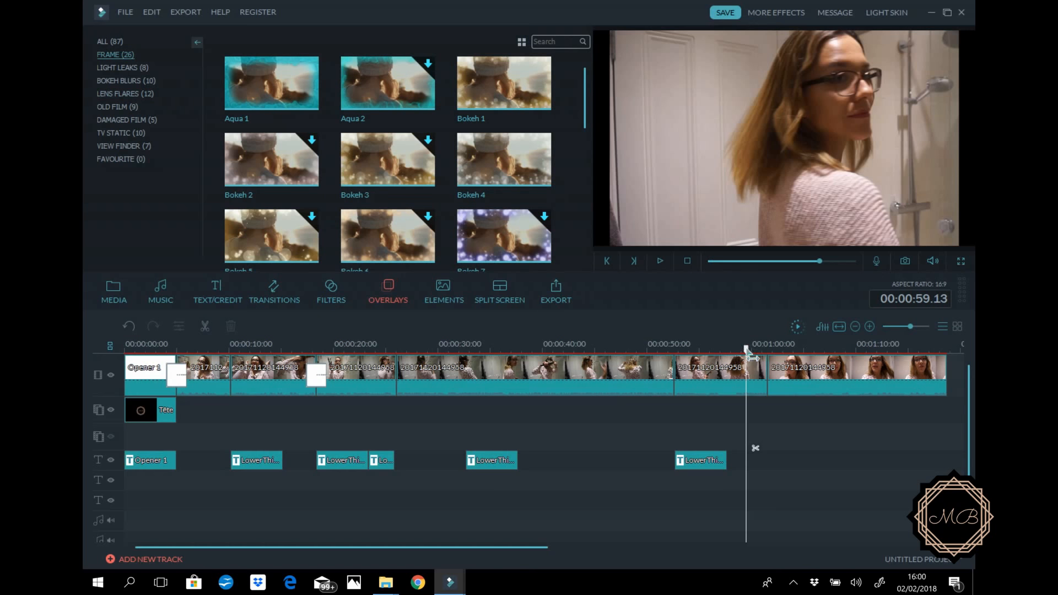
{"action": "left_click_drag", "start_coordinate": [746, 349], "coordinate": [674, 347]}
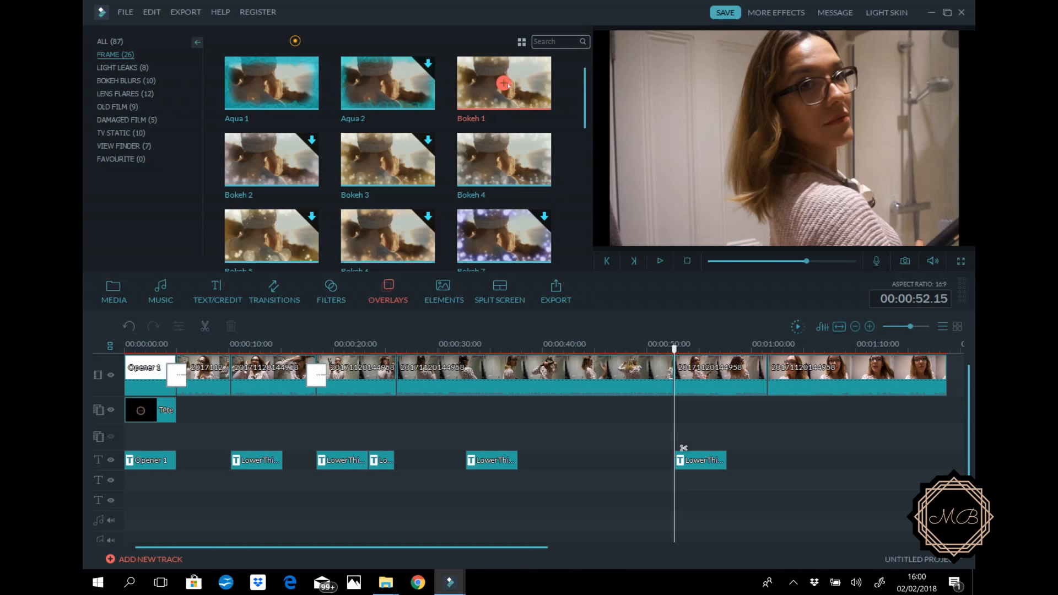
{"action": "left_click_drag", "start_coordinate": [615, 322], "coordinate": [700, 427]}
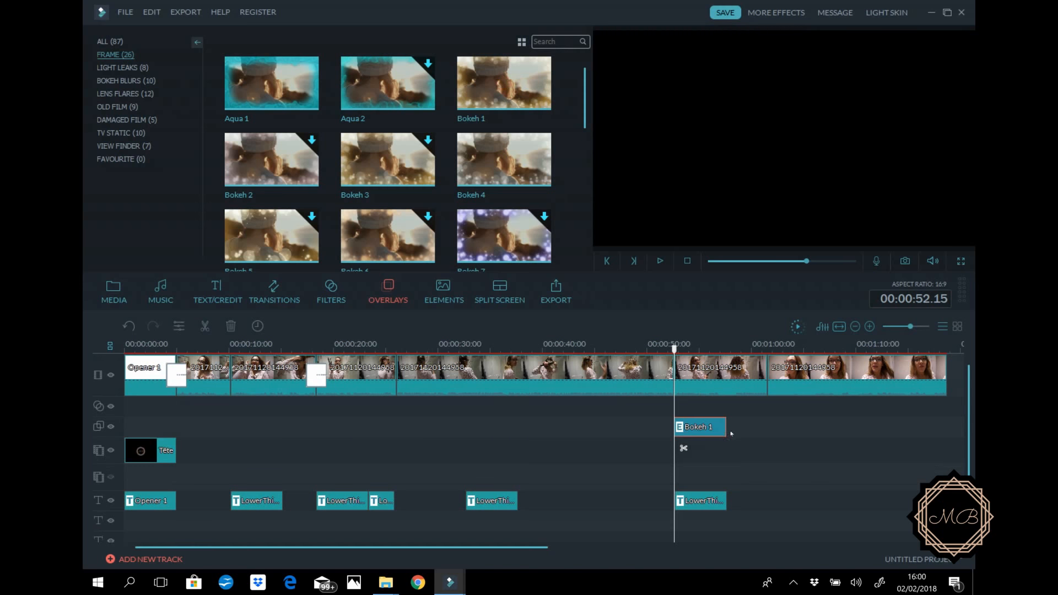
{"action": "key", "text": "space"}
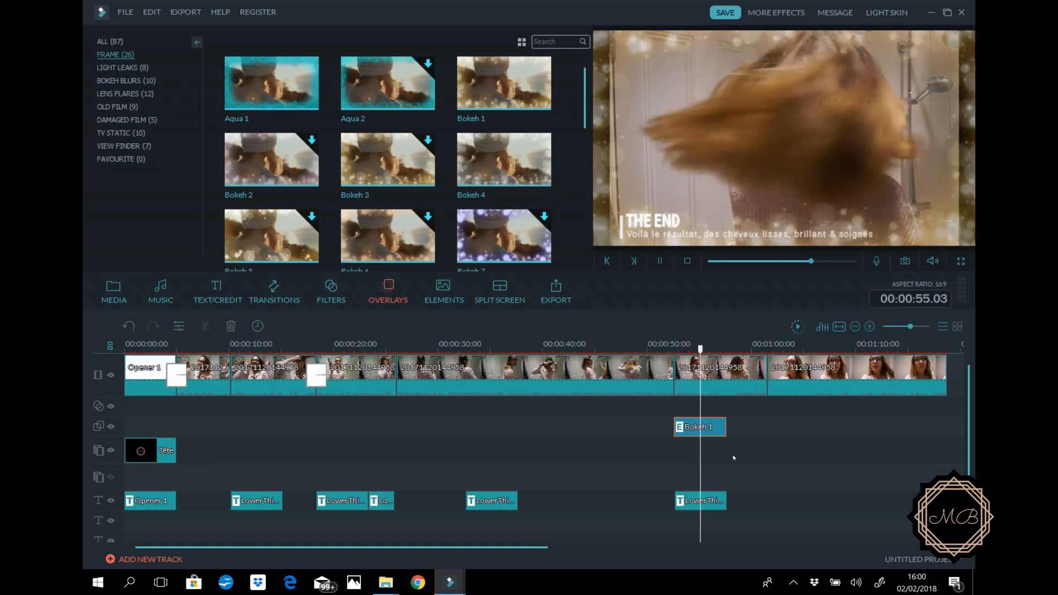
{"action": "key", "text": "space"}
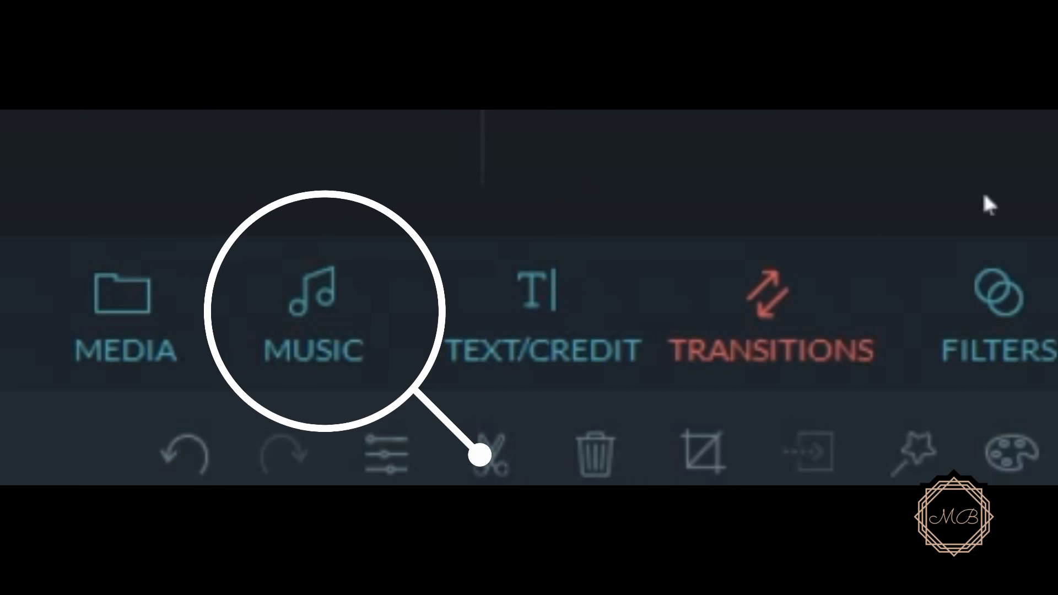
Step: Browse the Young & Bright music and preview the Feet on Wood and Lady Lane tracks
{"action": "left_click", "coordinate": [325, 329]}
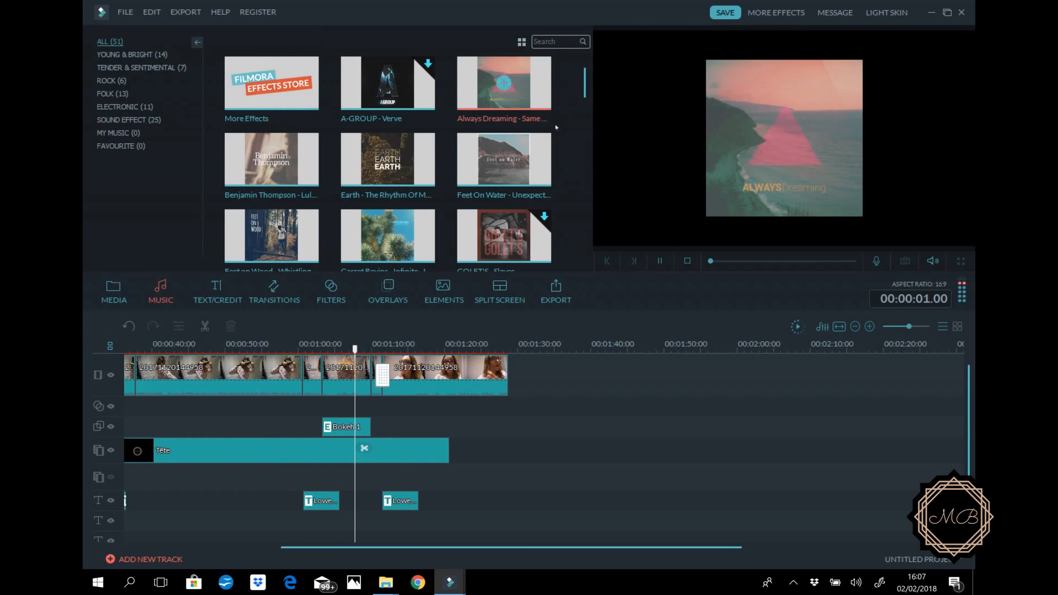
{"action": "left_click", "coordinate": [132, 54]}
{"action": "left_click", "coordinate": [388, 83]}
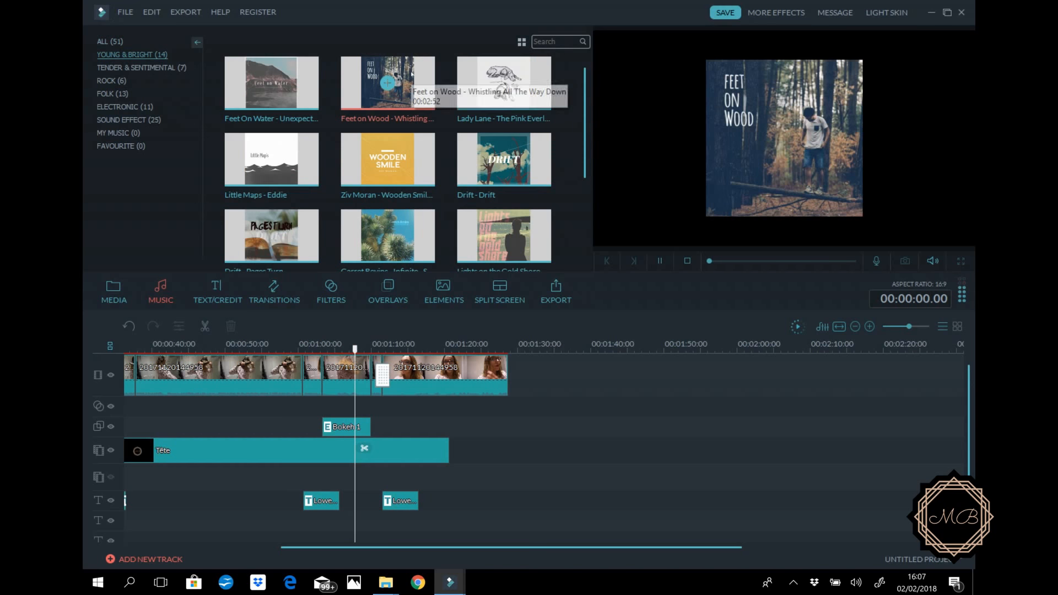
{"action": "left_click", "coordinate": [528, 80]}
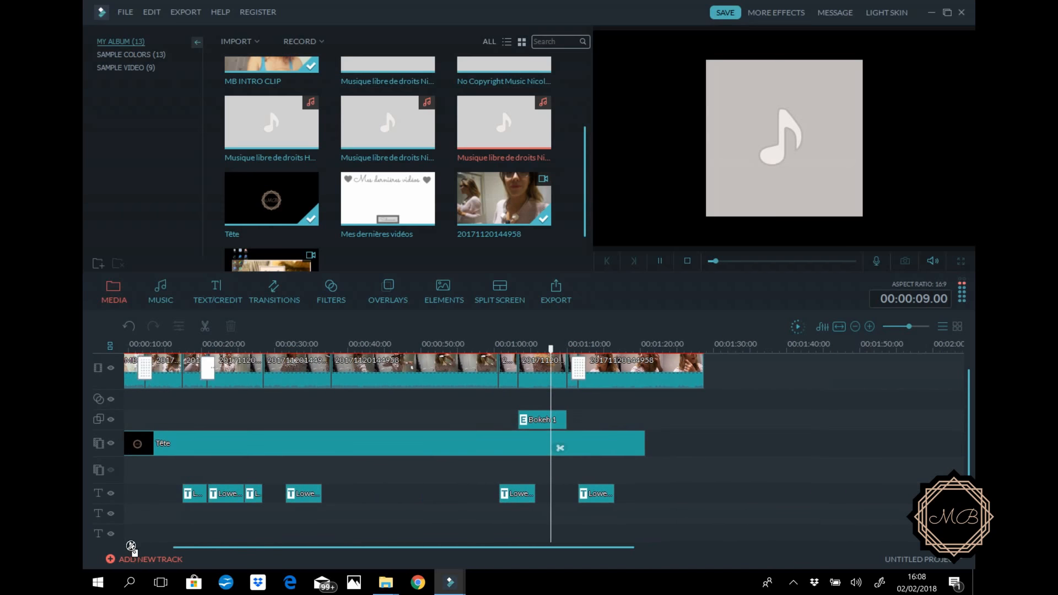
Step: Place the Back in Summer music on the audio track from the project's start and lower its volume slightly
{"action": "left_click_drag", "start_coordinate": [131, 545], "coordinate": [129, 530]}
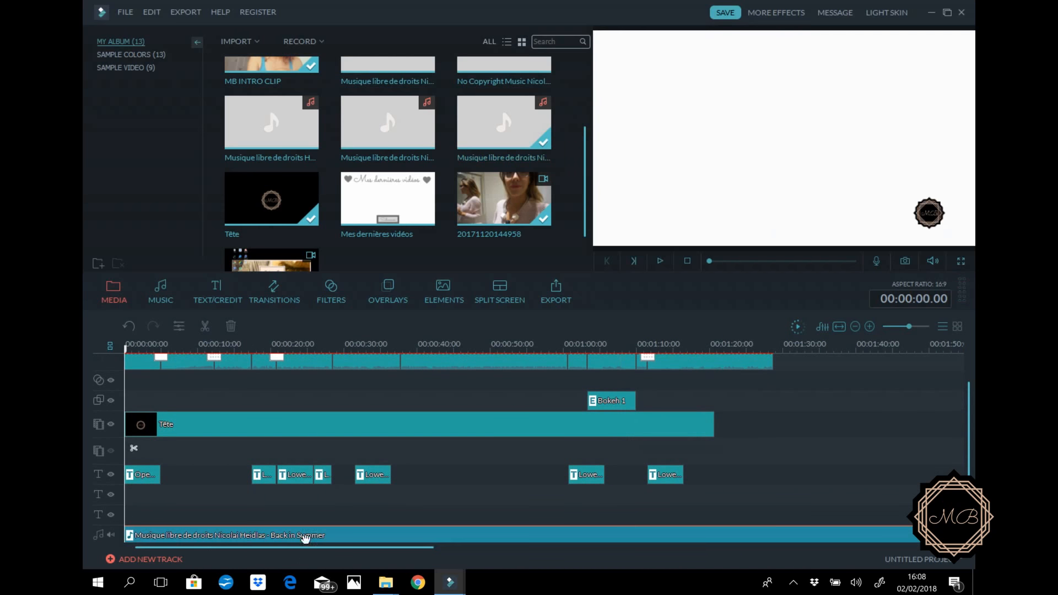
{"action": "double_click", "coordinate": [160, 538]}
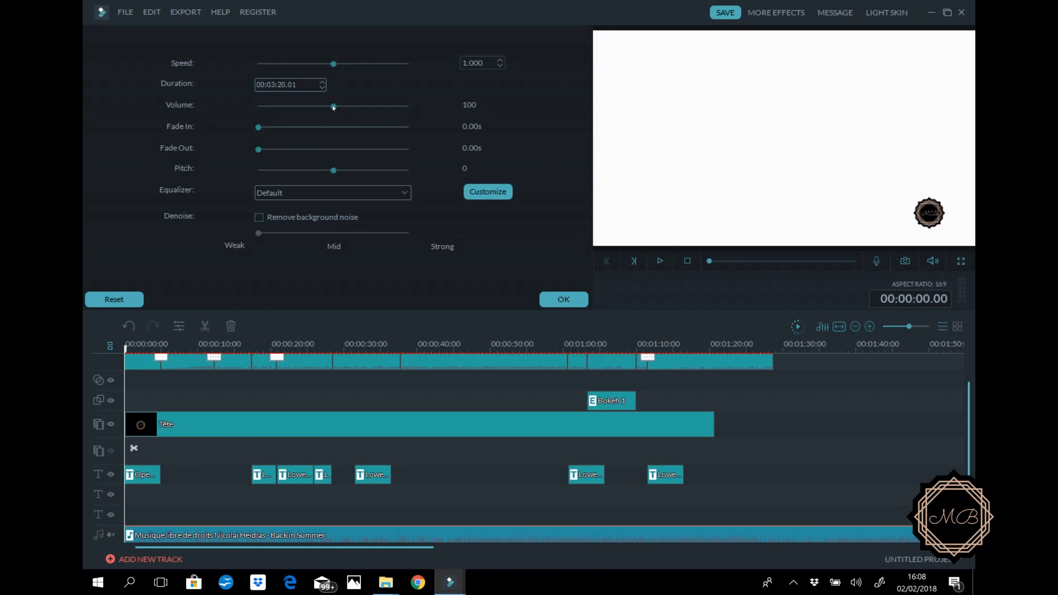
{"action": "left_click_drag", "start_coordinate": [334, 107], "coordinate": [324, 106]}
{"action": "left_click", "coordinate": [562, 299]}
Step: Add the Mes dernières vidéos image as an end screen after the last footage clip
{"action": "left_click", "coordinate": [759, 344]}
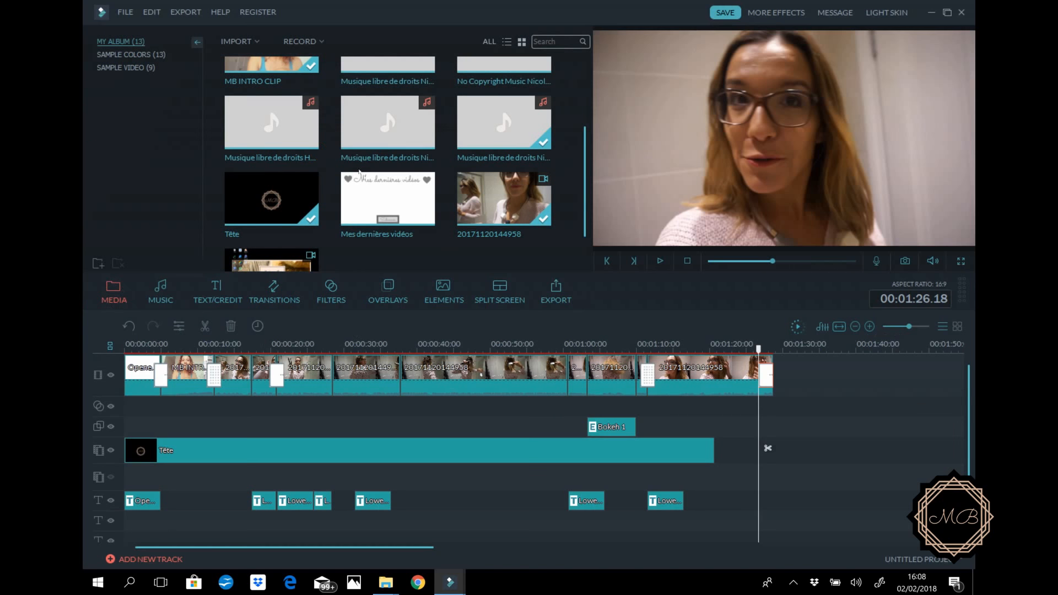
{"action": "left_click", "coordinate": [387, 198]}
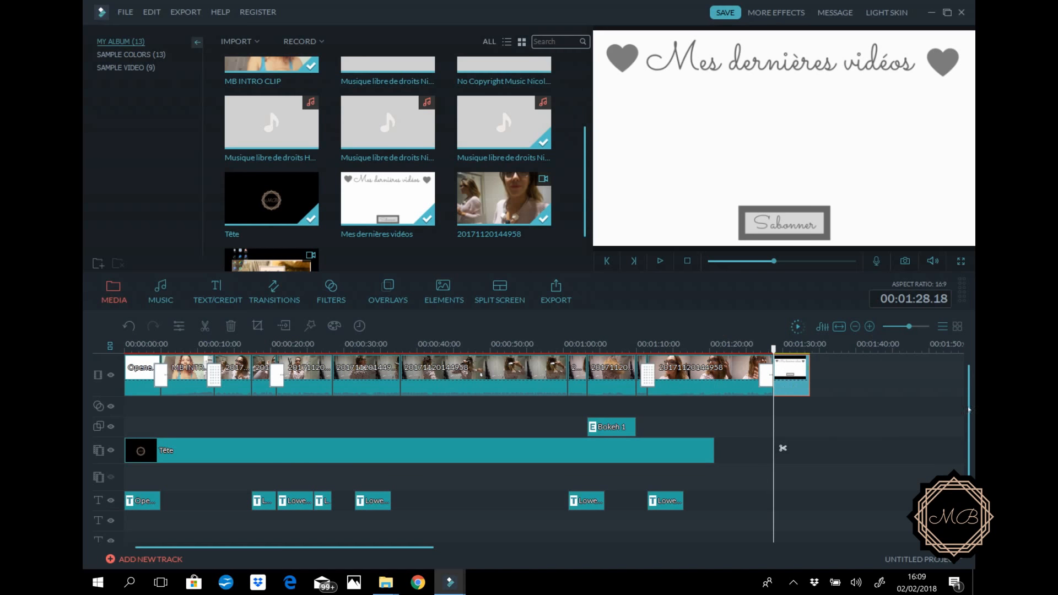
Step: Split the Back in Summer music at the start of the end screen and delete the part after the cut
{"action": "left_click_drag", "start_coordinate": [968, 409], "coordinate": [943, 457]}
{"action": "left_click", "coordinate": [794, 494]}
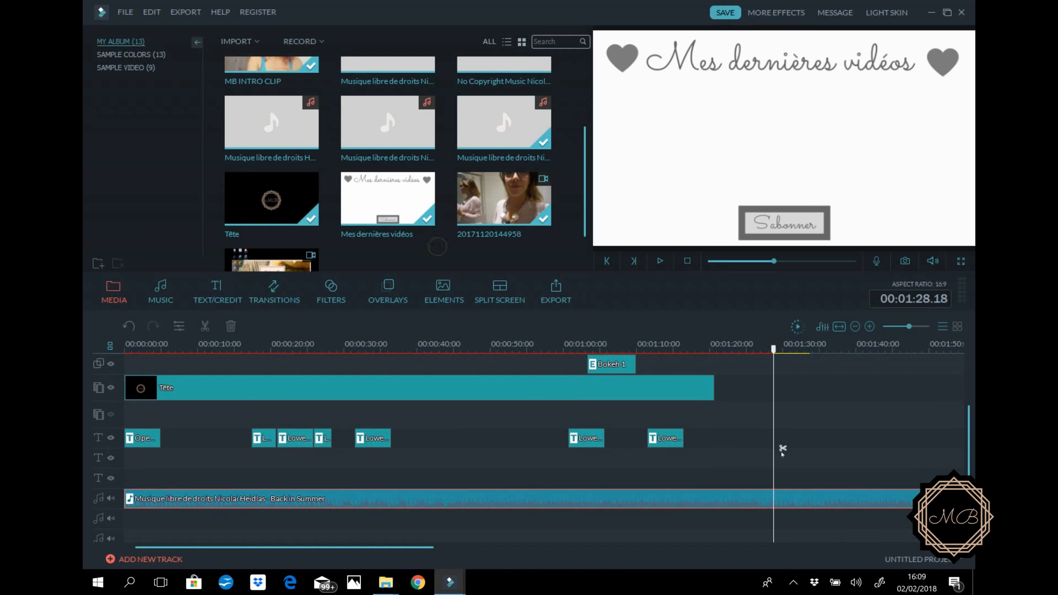
{"action": "left_click", "coordinate": [782, 448]}
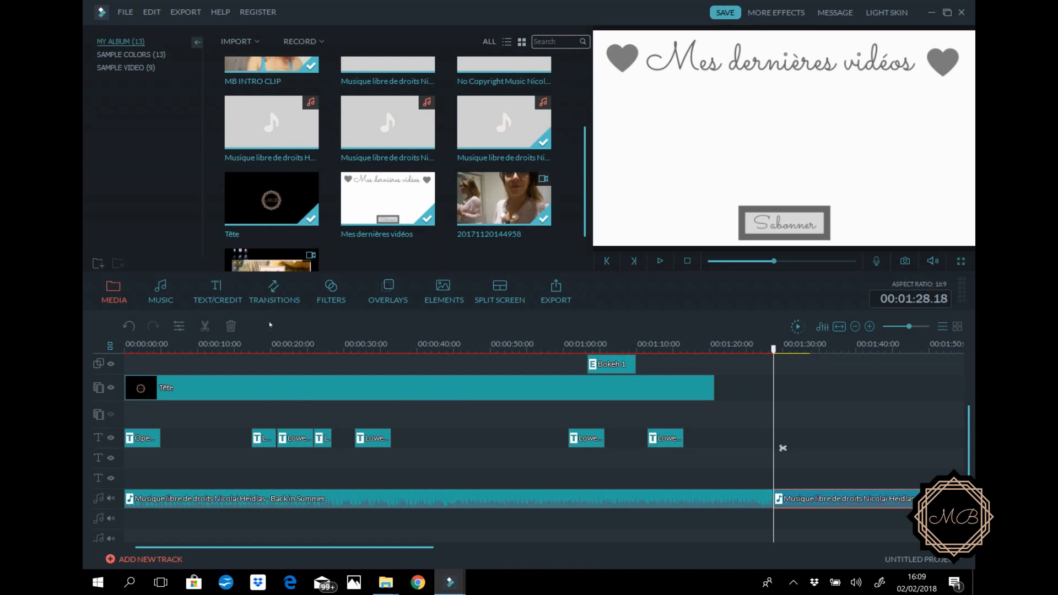
{"action": "left_click", "coordinate": [231, 326]}
Step: Review the edited video in the enlarged preview, skipping ahead to its later part
{"action": "left_click_drag", "start_coordinate": [968, 439], "coordinate": [972, 361]}
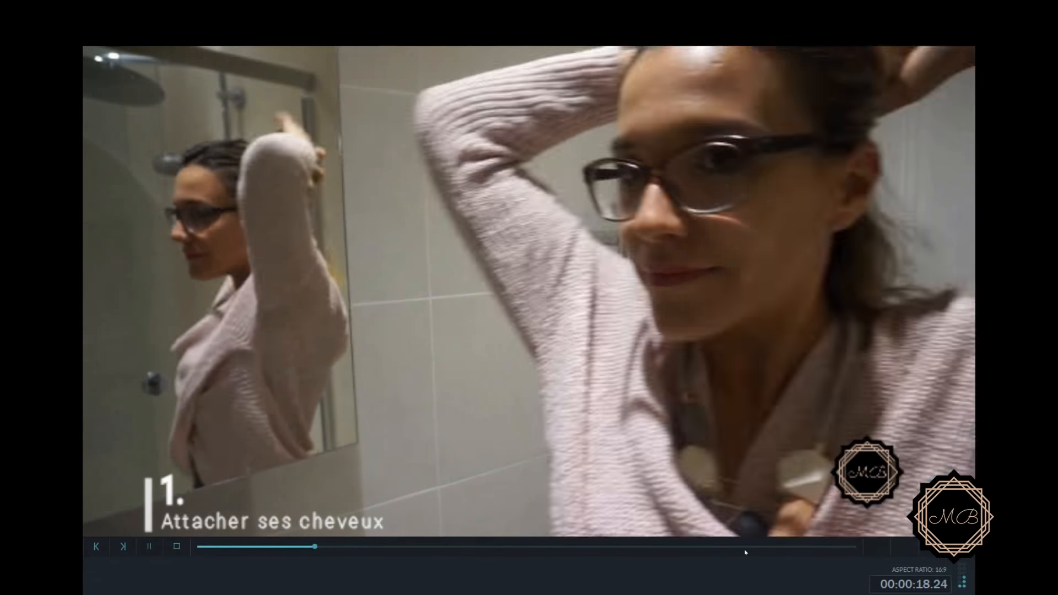
{"action": "left_click", "coordinate": [745, 547]}
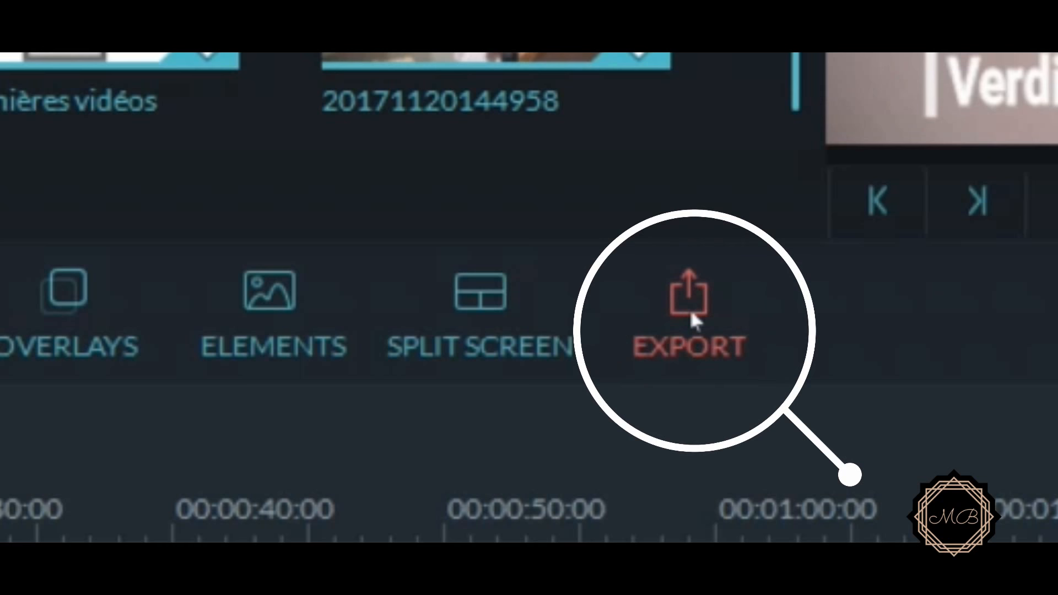
Step: Export the video as an MP4 named "Mon masque préféré" into the Dropbox YouTube folder
{"action": "left_click", "coordinate": [677, 306]}
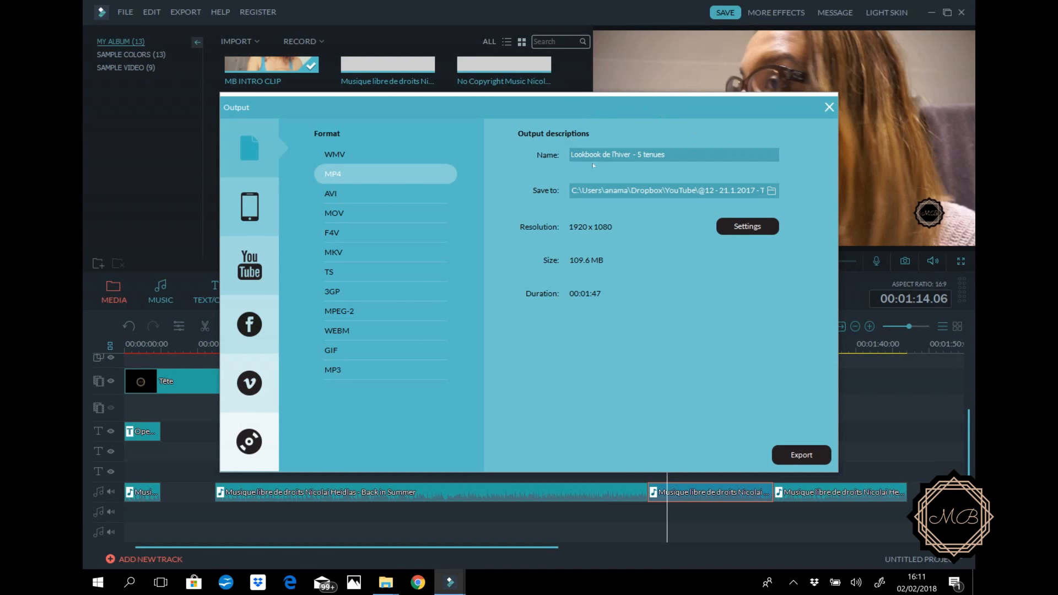
{"action": "left_click_drag", "start_coordinate": [665, 156], "coordinate": [572, 155]}
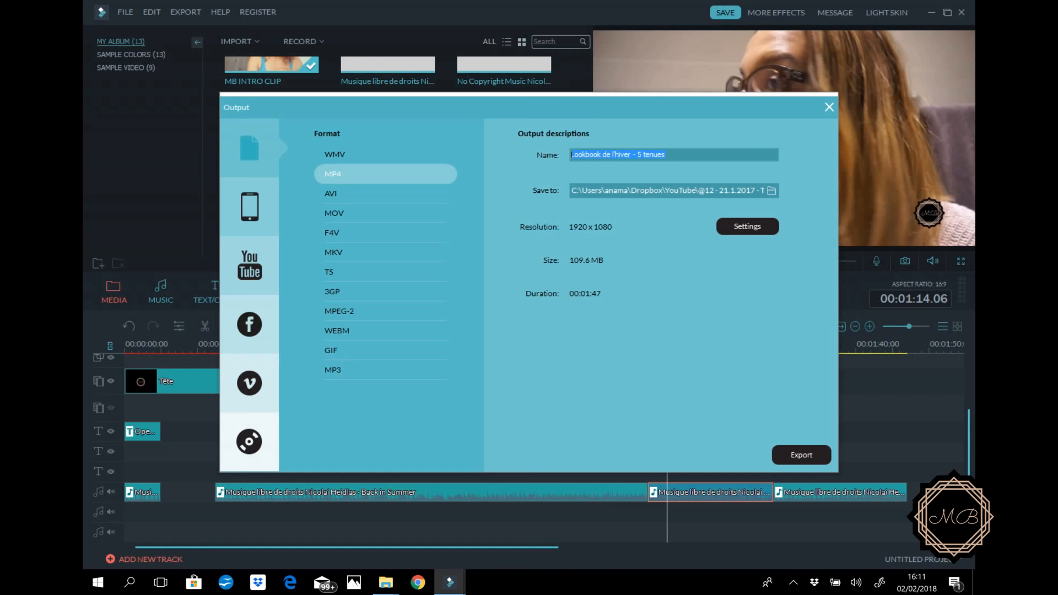
{"action": "type", "text": "Mon masque préféré"}
{"action": "left_click", "coordinate": [770, 192]}
{"action": "left_click", "coordinate": [779, 541]}
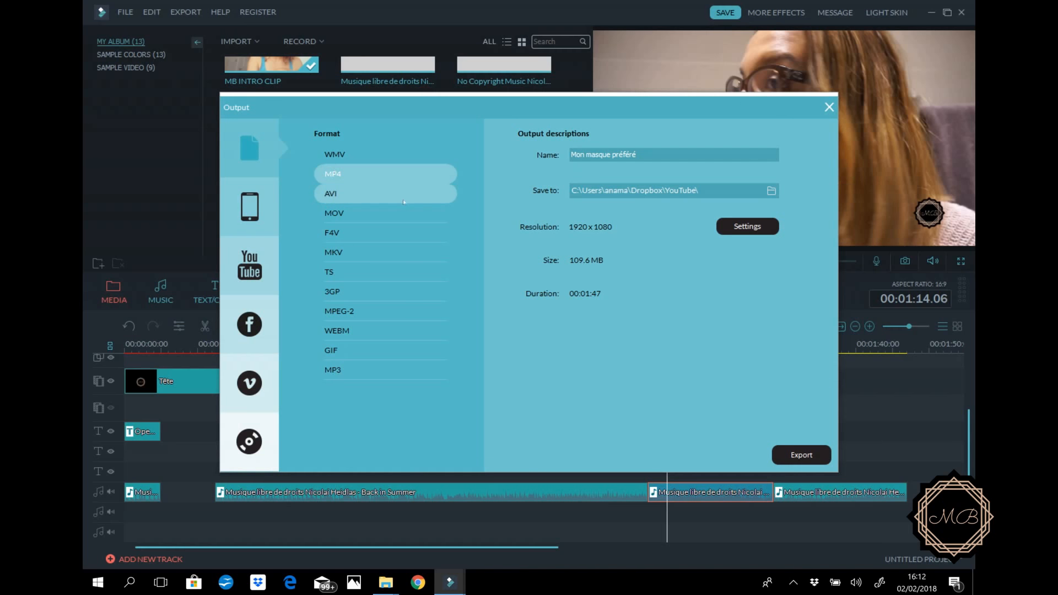
{"action": "left_click", "coordinate": [802, 462]}
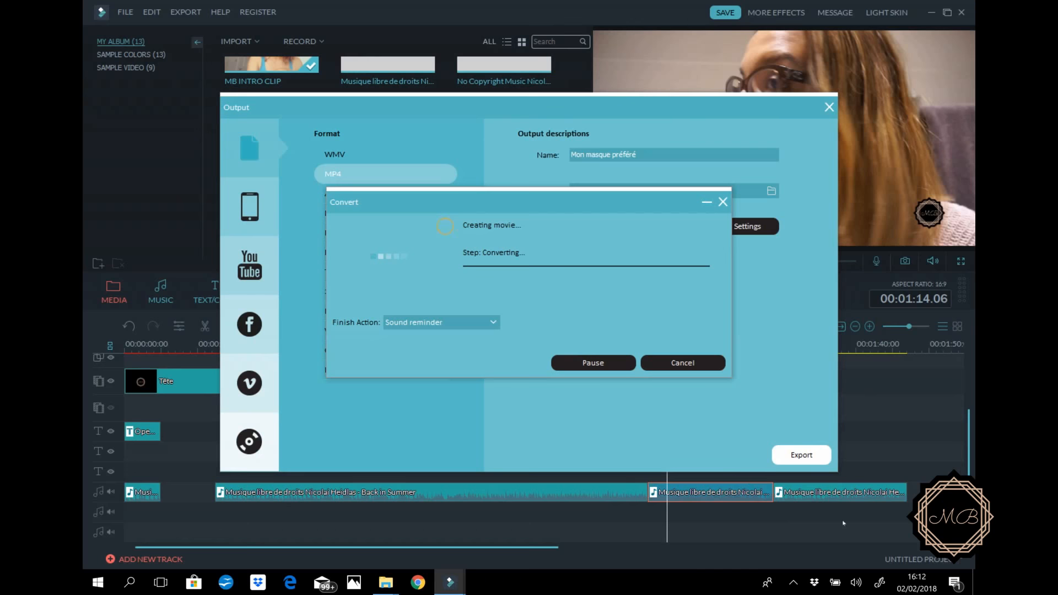